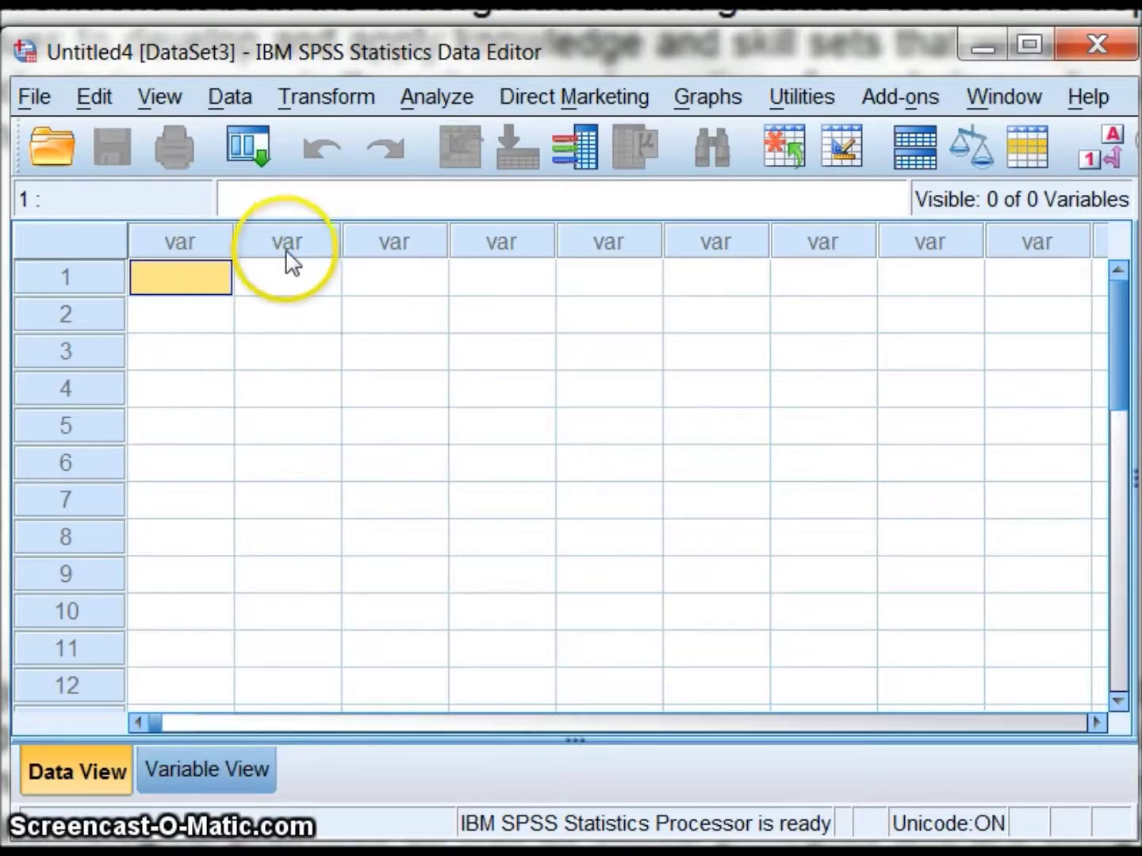
# - Define three numeric variables named se, dep and anx in the empty dataset
pyautogui.click(197, 772)
pyautogui.click(211, 247)
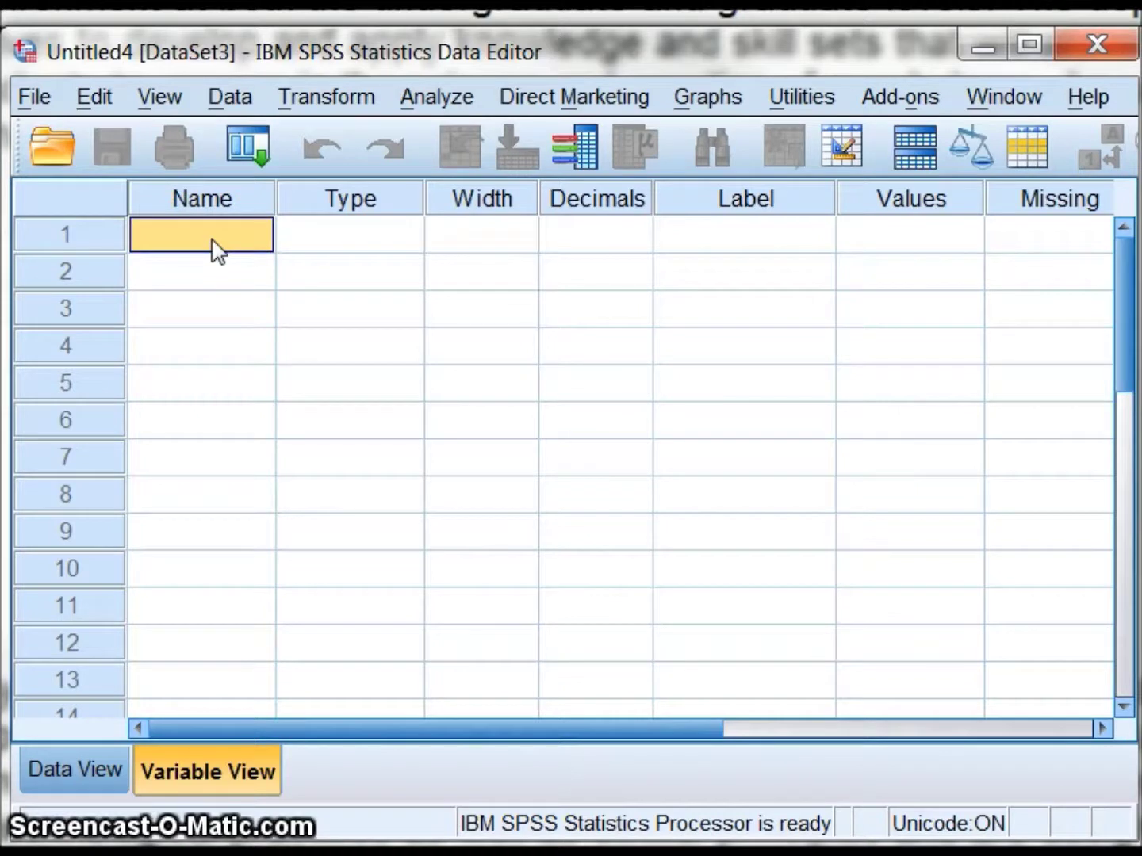
pyautogui.write('se')
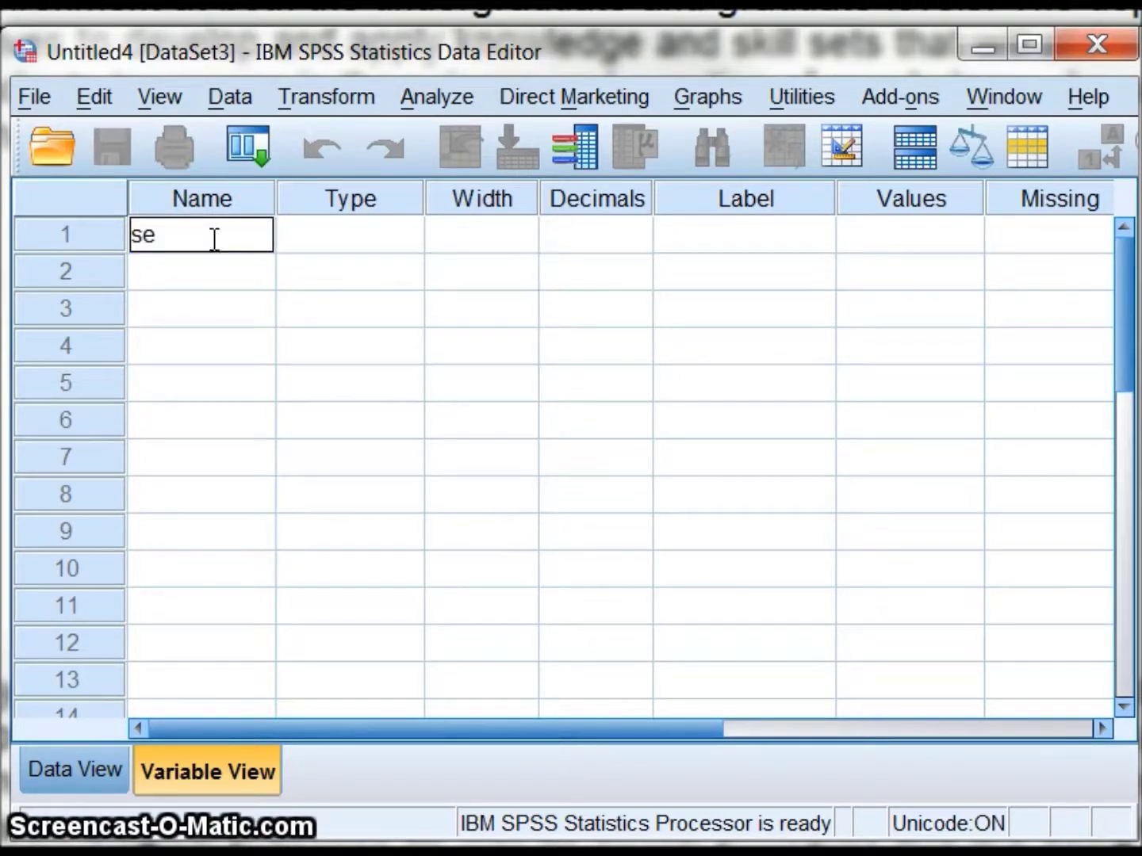
pyautogui.press('Return')
pyautogui.write('dep')
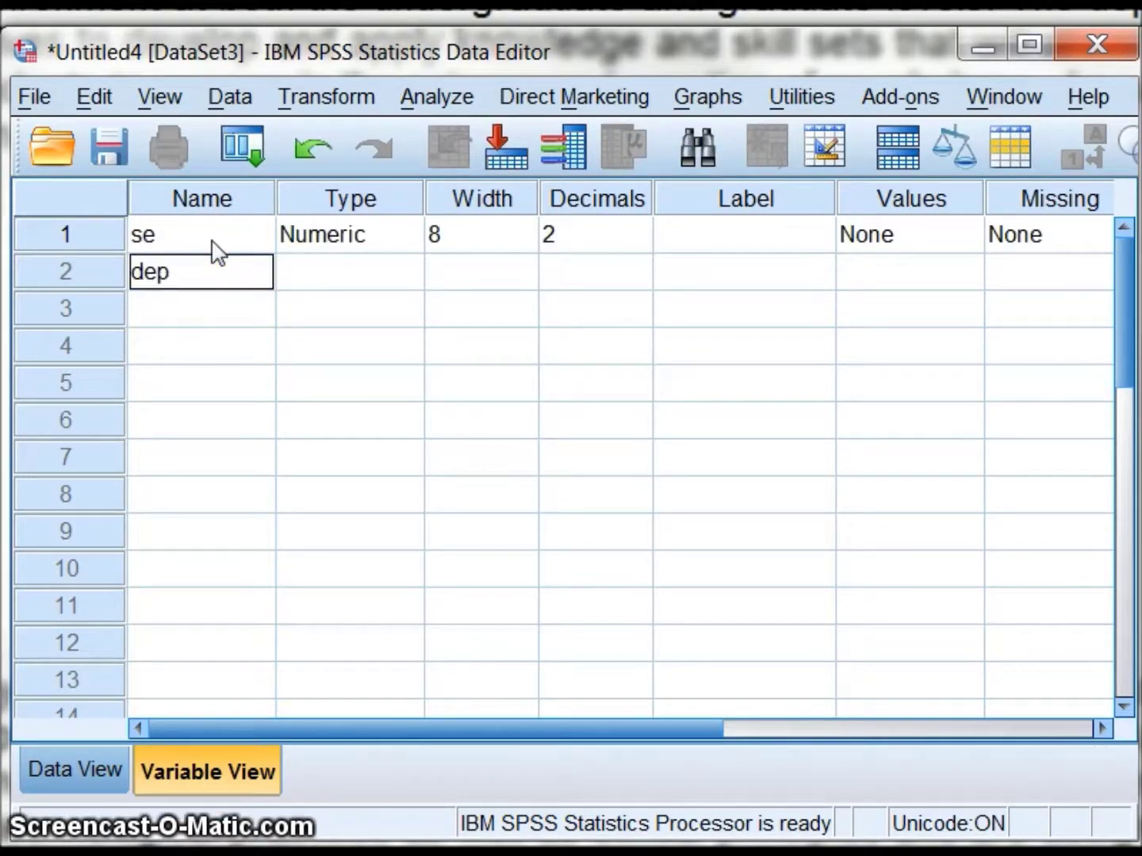
pyautogui.press('Return')
pyautogui.write('anx')
pyautogui.press('Return')
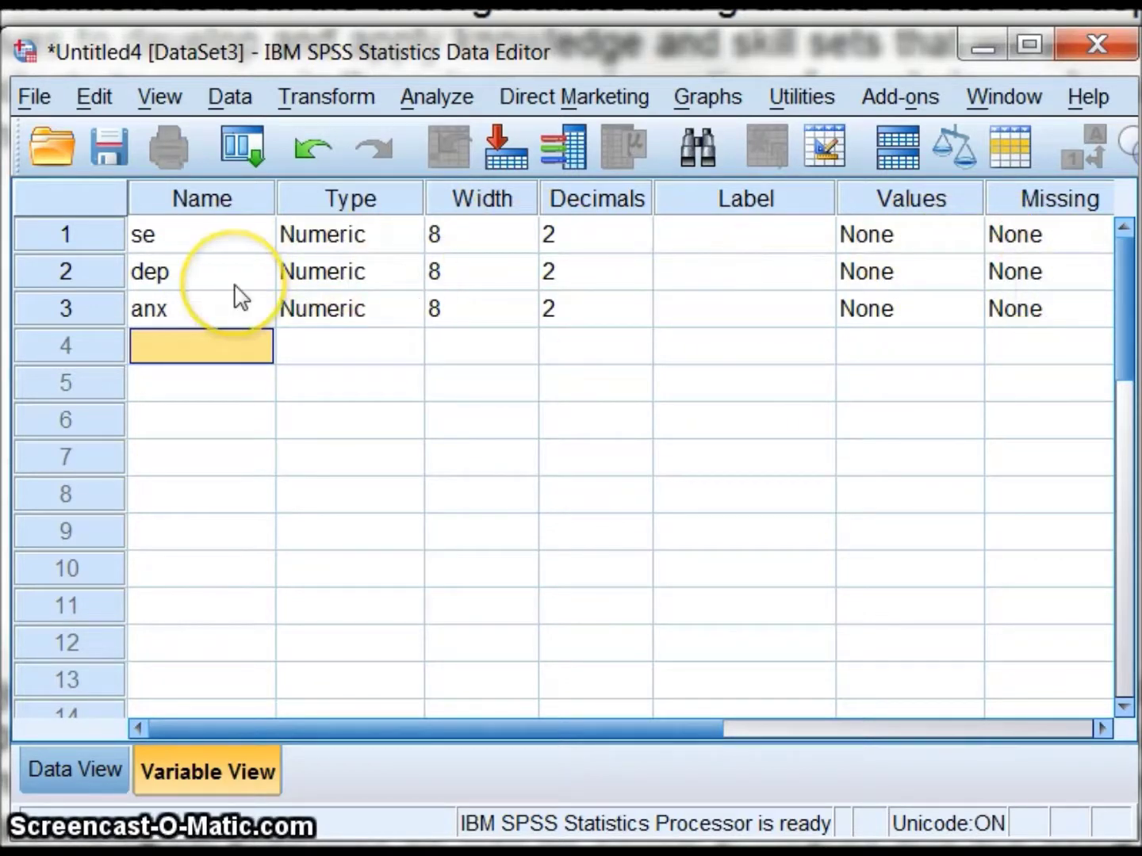
# - Enter the se scores for cases 1 to 10: 1, 1, 2, 2, 3, 3, 4, 4, 5, 5
pyautogui.click(58, 780)
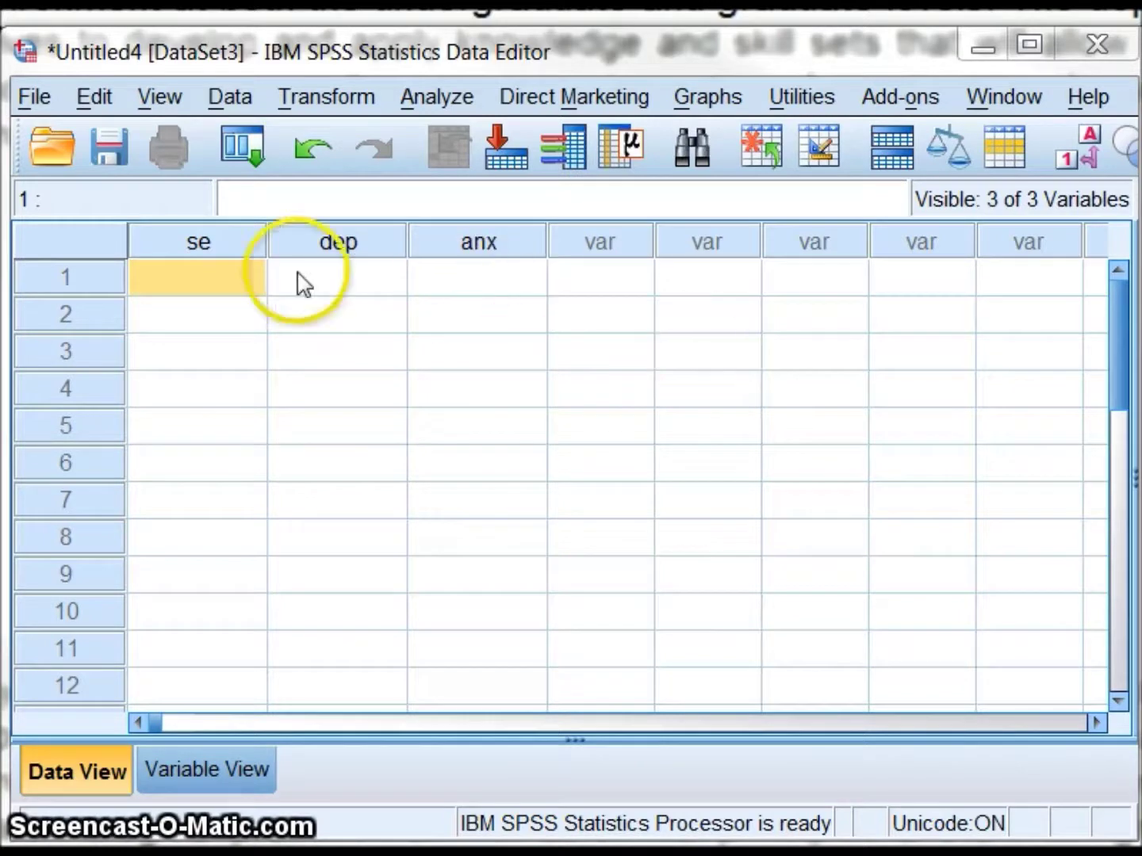
pyautogui.click(209, 289)
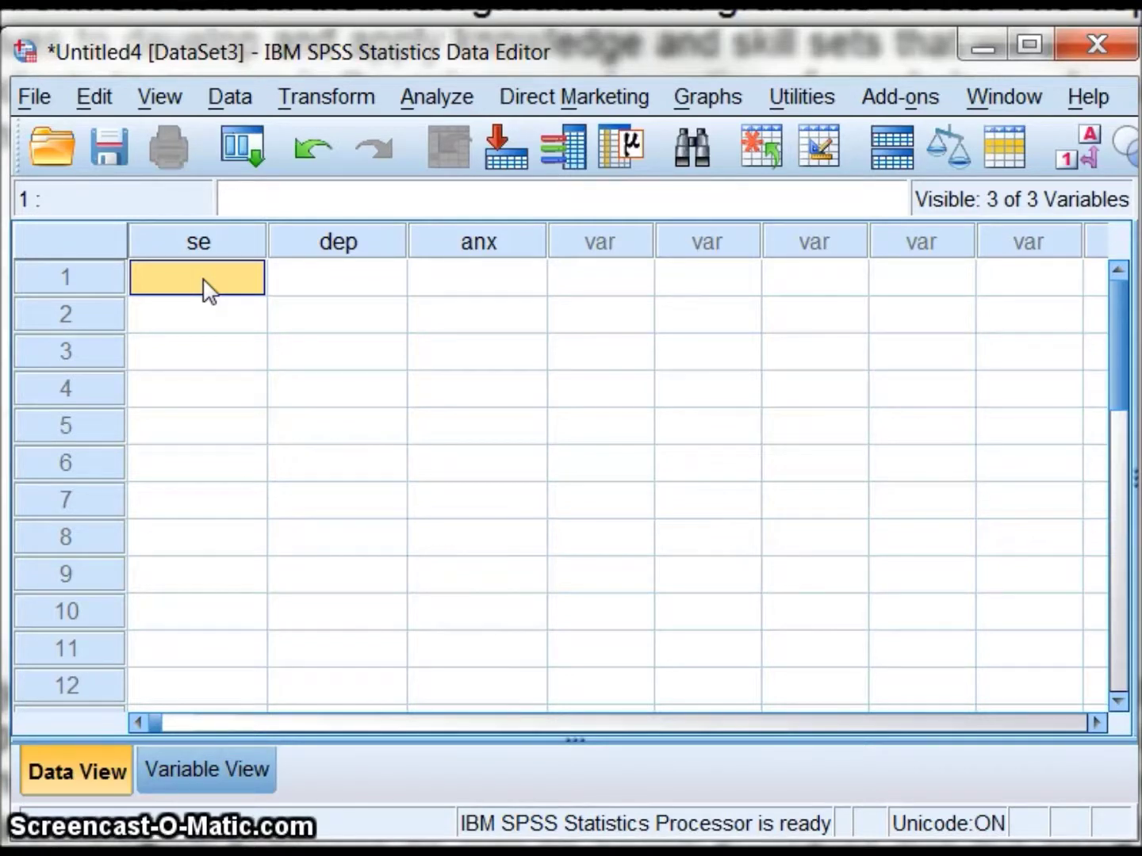
pyautogui.write('1.00 1.00 2.00 2.00 3.00 3.00 4.00 4.00 5.00 5.00')
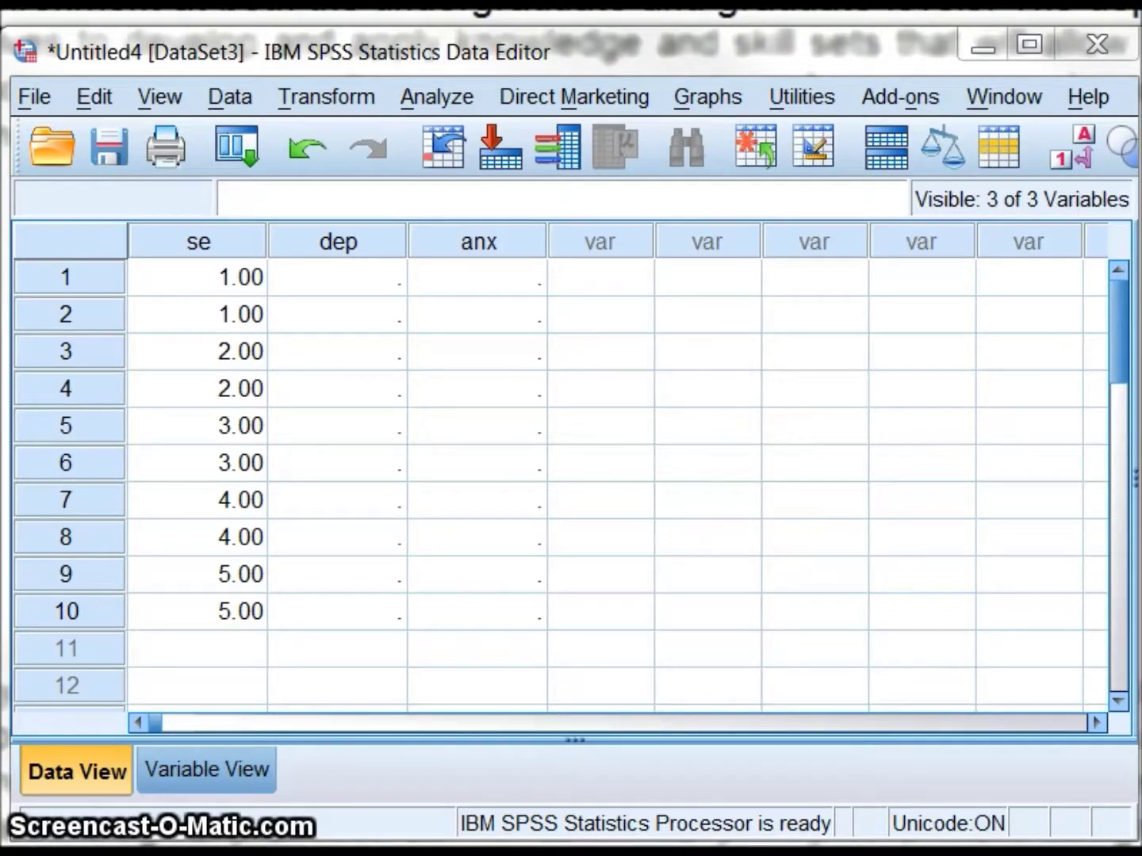
# - Enter the dep scores for cases 1 to 10: 3, 2, 3, 3, 2, 1, 3, 1, 2, 1
pyautogui.click(354, 286)
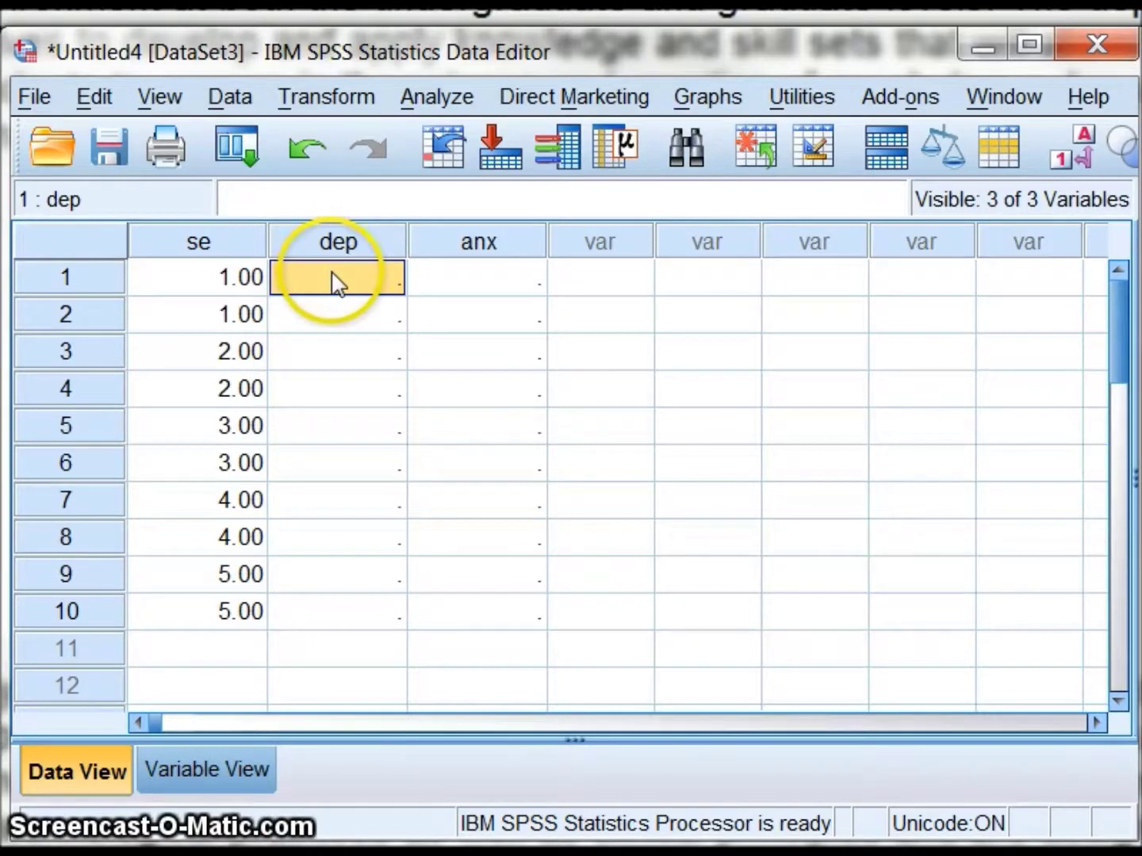
pyautogui.write('3.00 2.00 3.00 3.00 2.00 1.00 3.00 1.00 2.00 1.00')
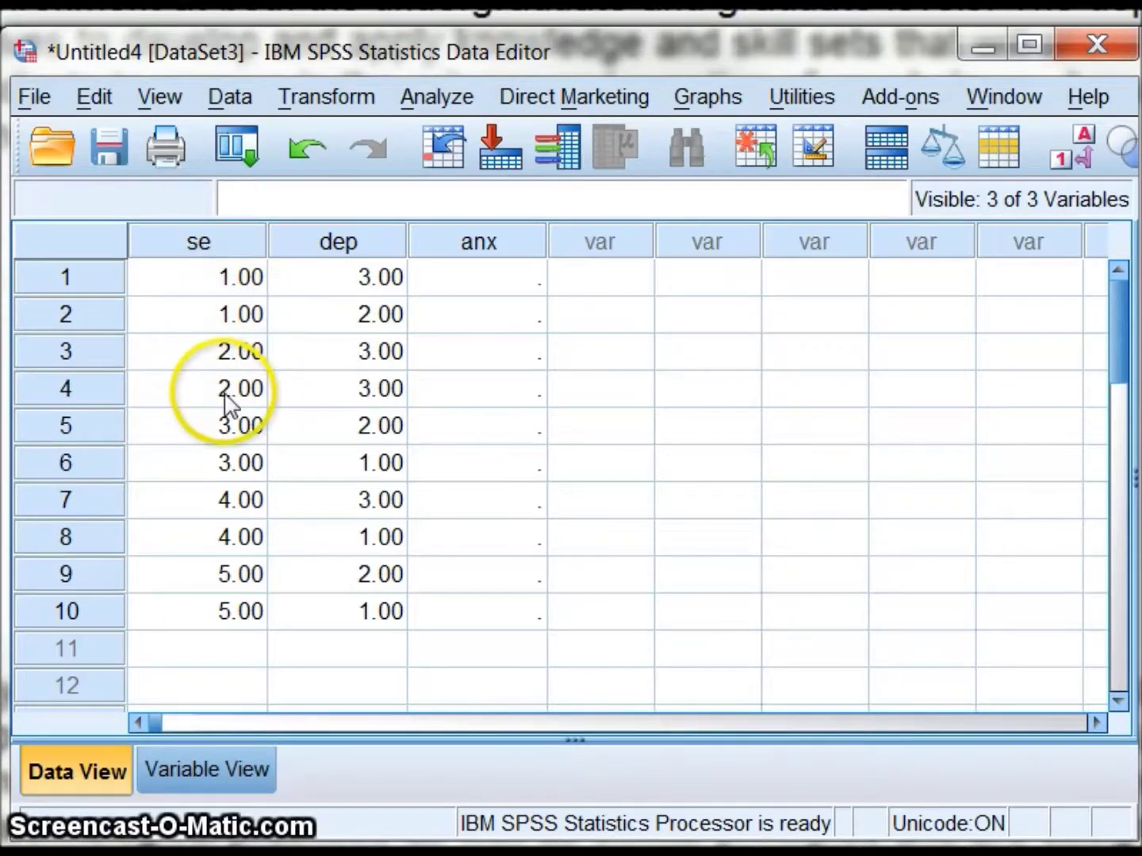
pyautogui.click(401, 278)
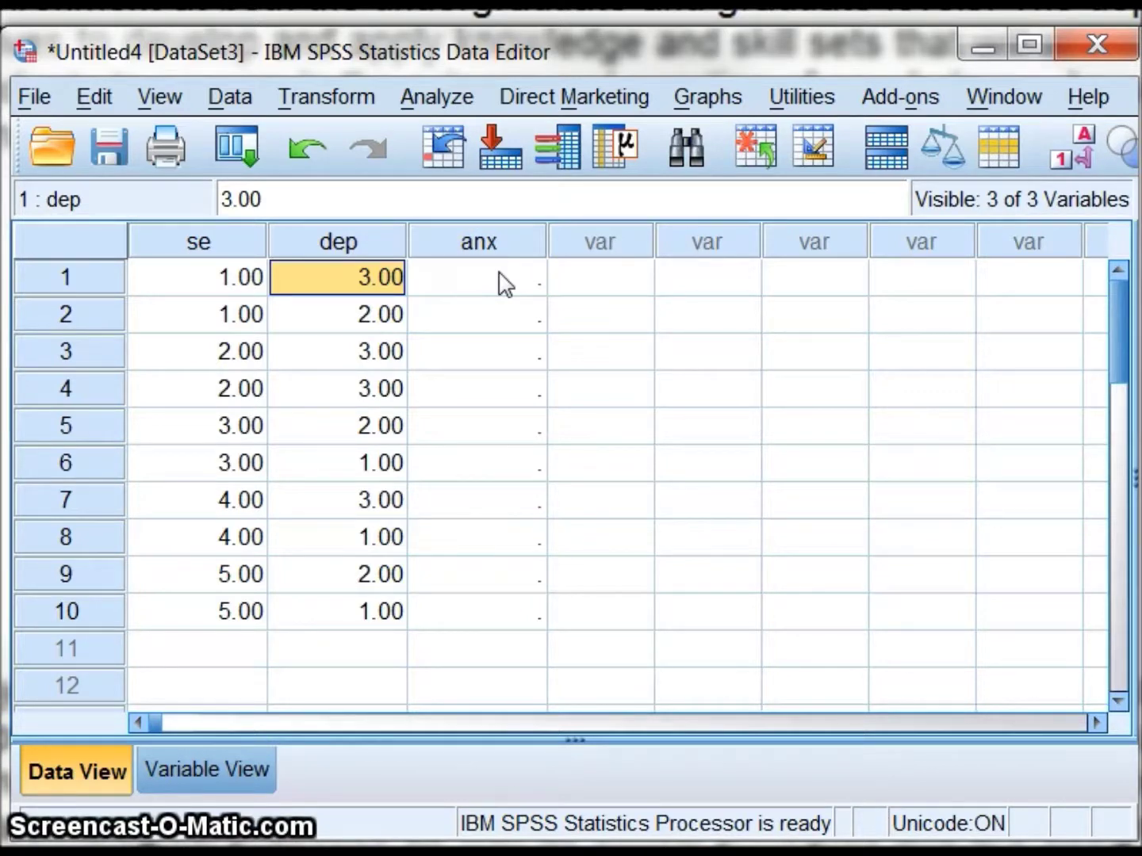
# - Set up a bivariate correlation with se and dep as the analysis variables
pyautogui.click(429, 102)
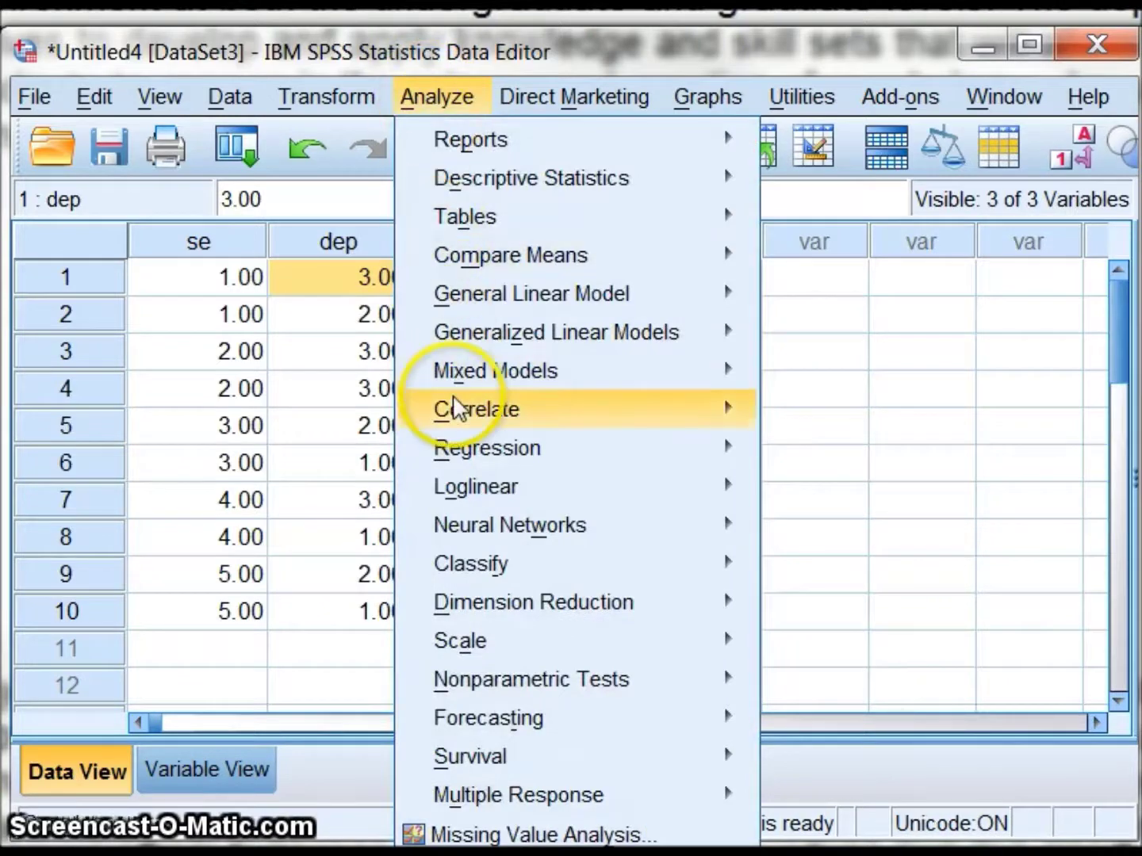
pyautogui.moveTo(440, 409)
pyautogui.click(805, 416)
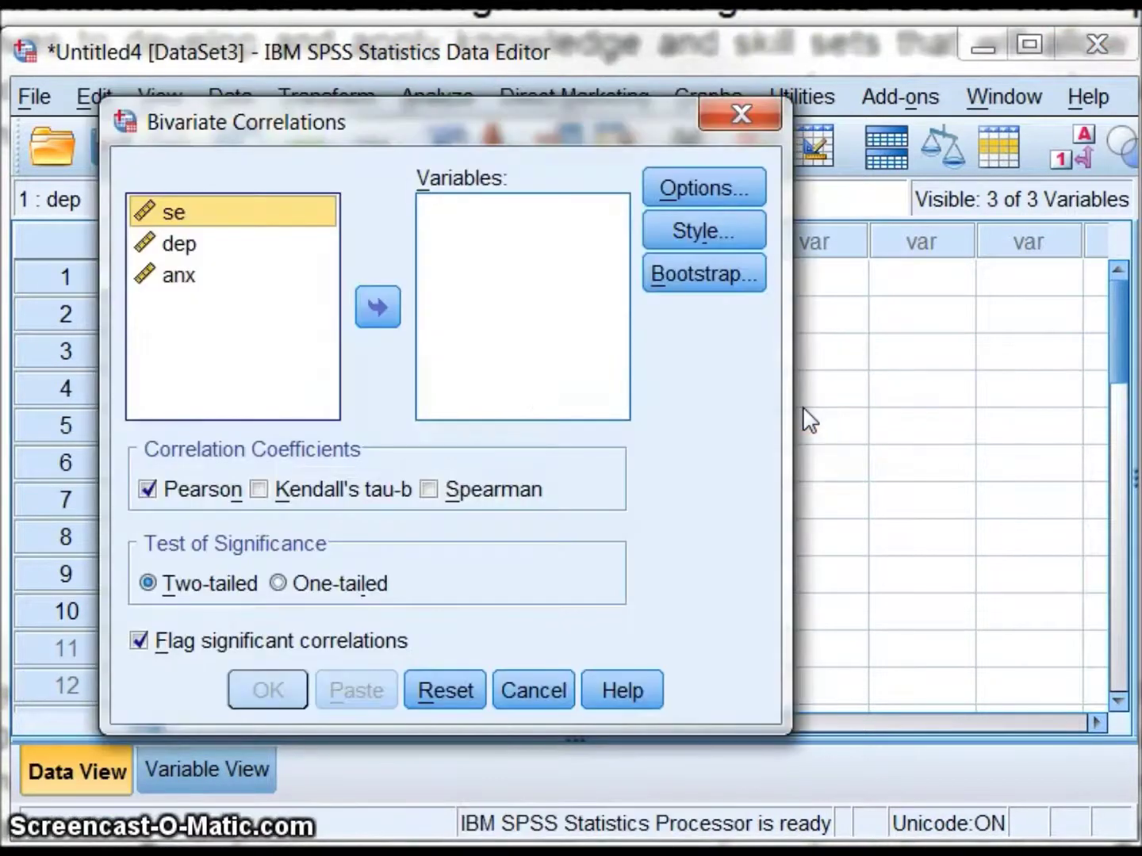
pyautogui.keyDown('shift'); pyautogui.click(188, 246); pyautogui.keyUp('shift')
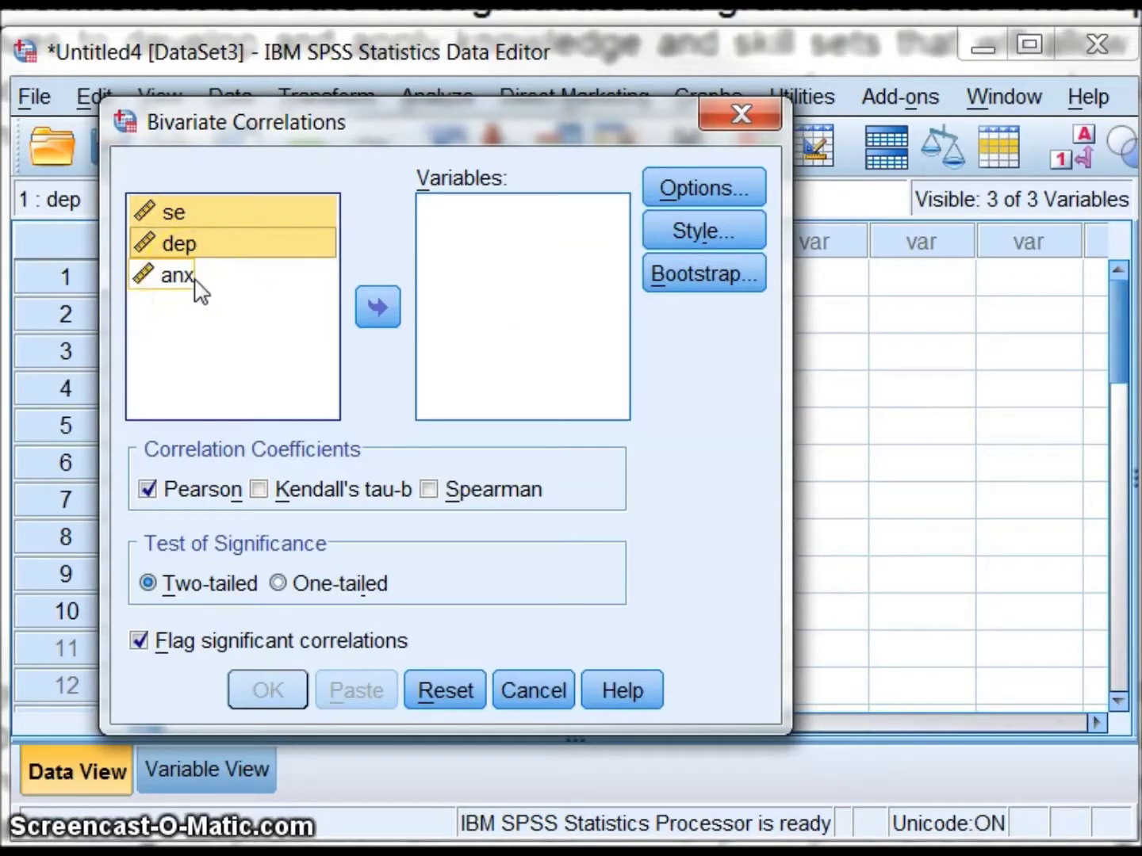
pyautogui.click(379, 309)
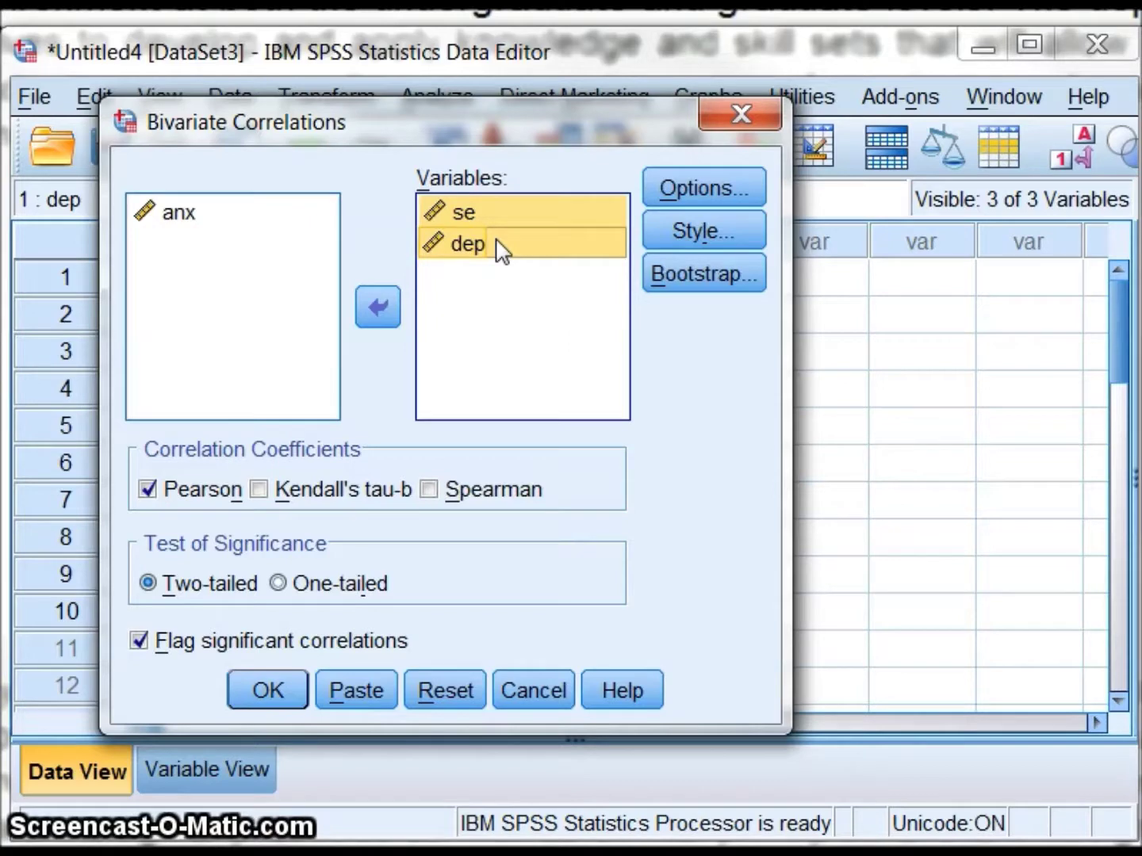
# - Include means and standard deviations in the bivariate correlation and run the analysis
pyautogui.click(703, 188)
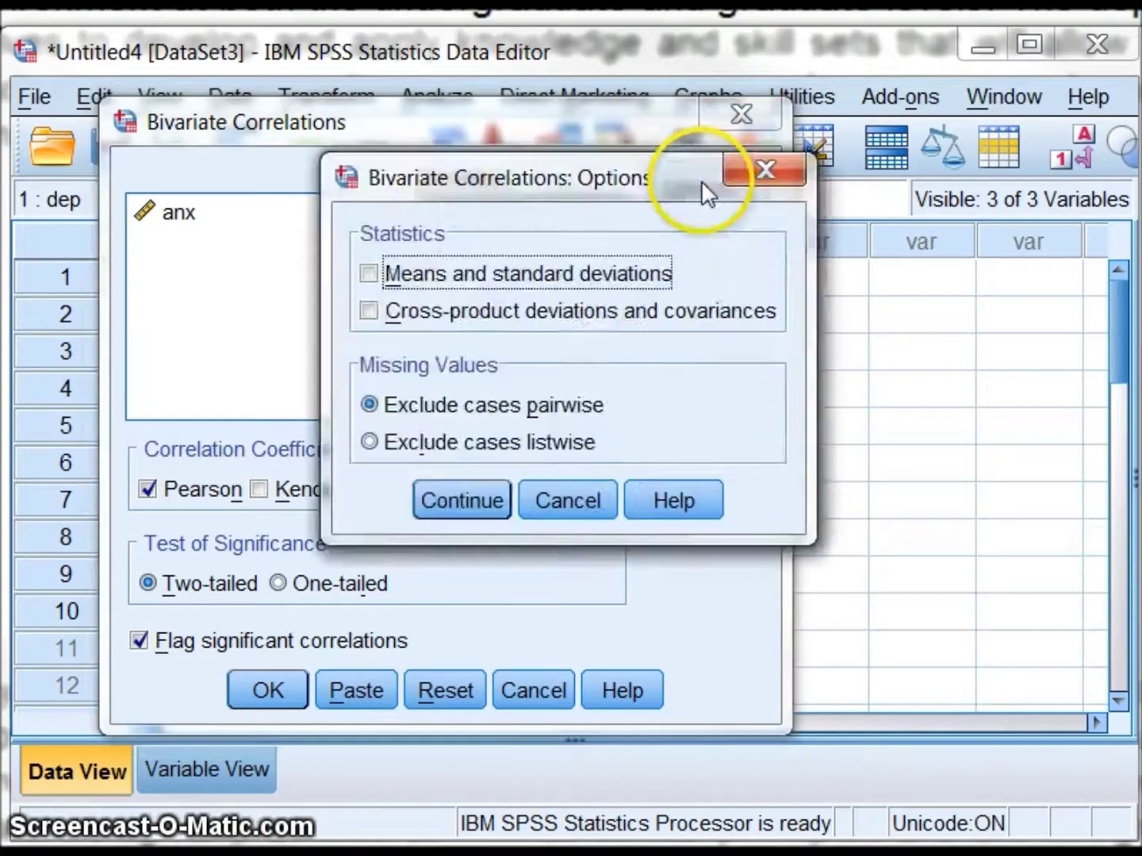
pyautogui.click(368, 273)
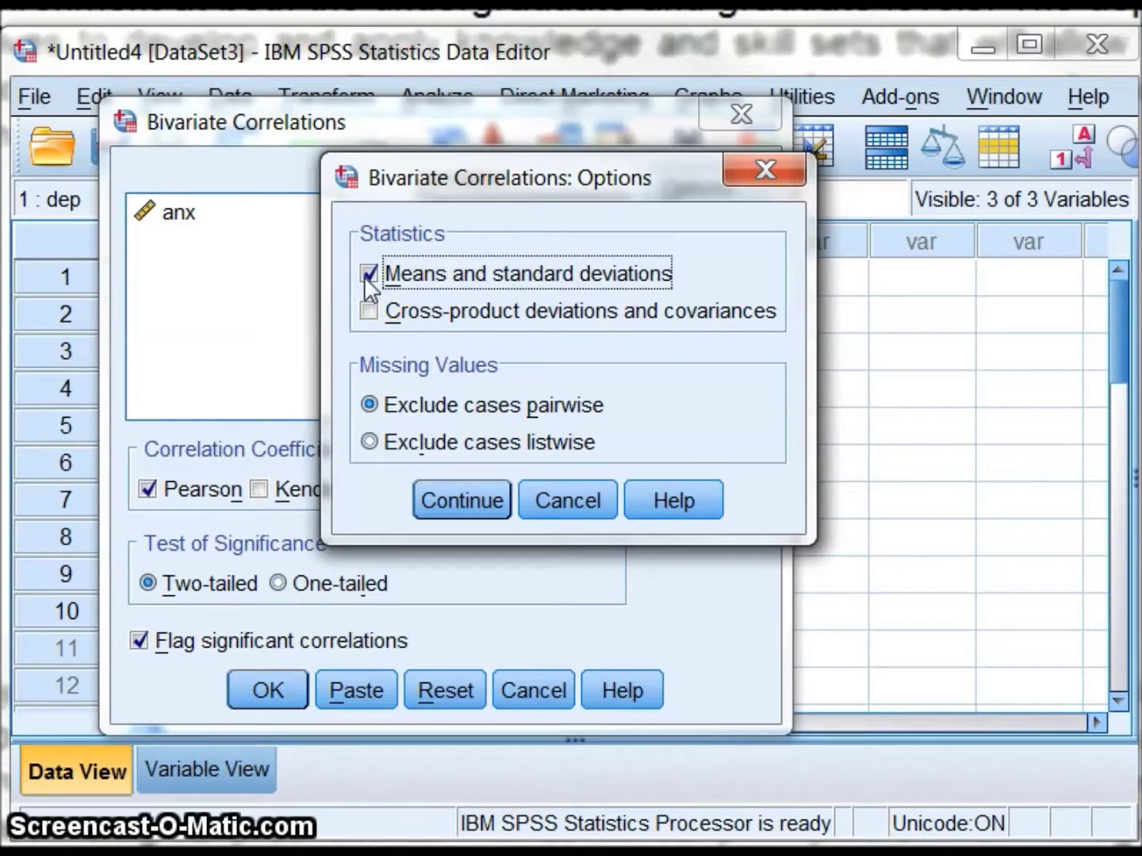
pyautogui.click(470, 504)
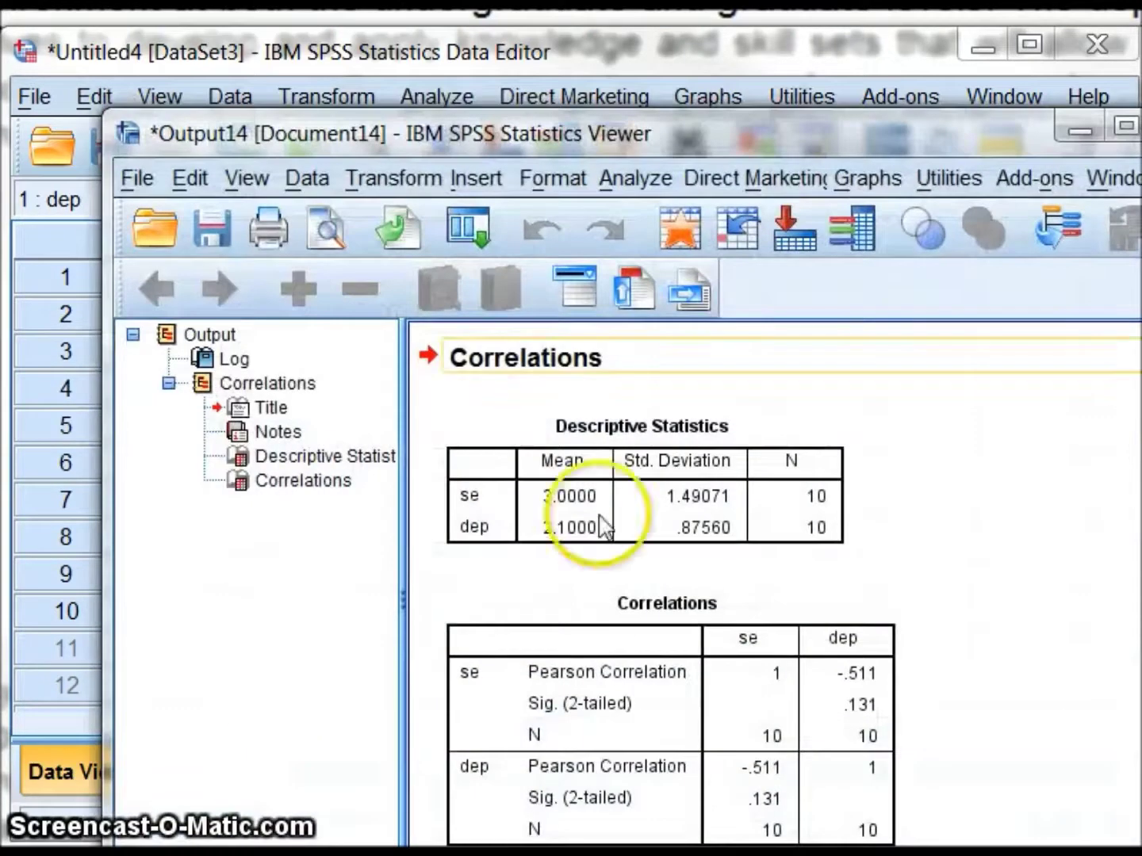
# - Bring the correlation output fully into view to review its tables, and close it without saving
pyautogui.moveTo(828, 142); pyautogui.dragTo(718, 42)
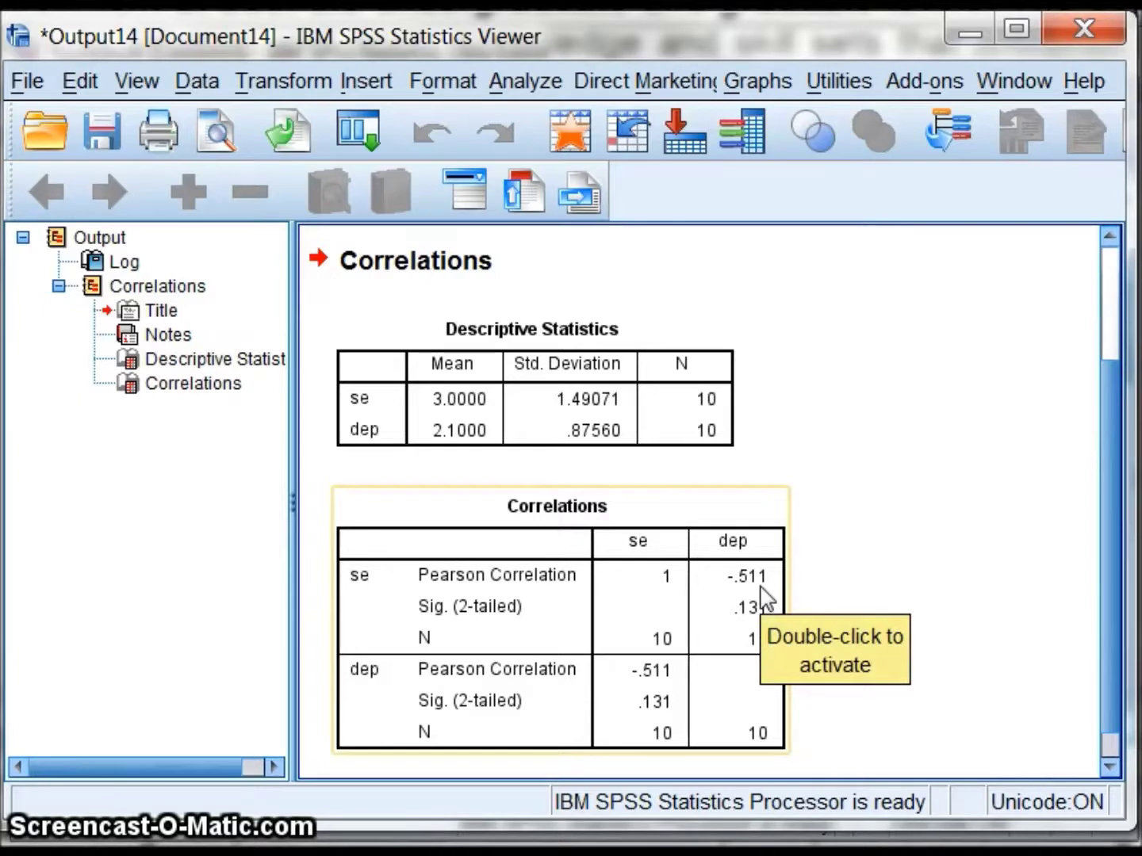
pyautogui.click(1098, 32)
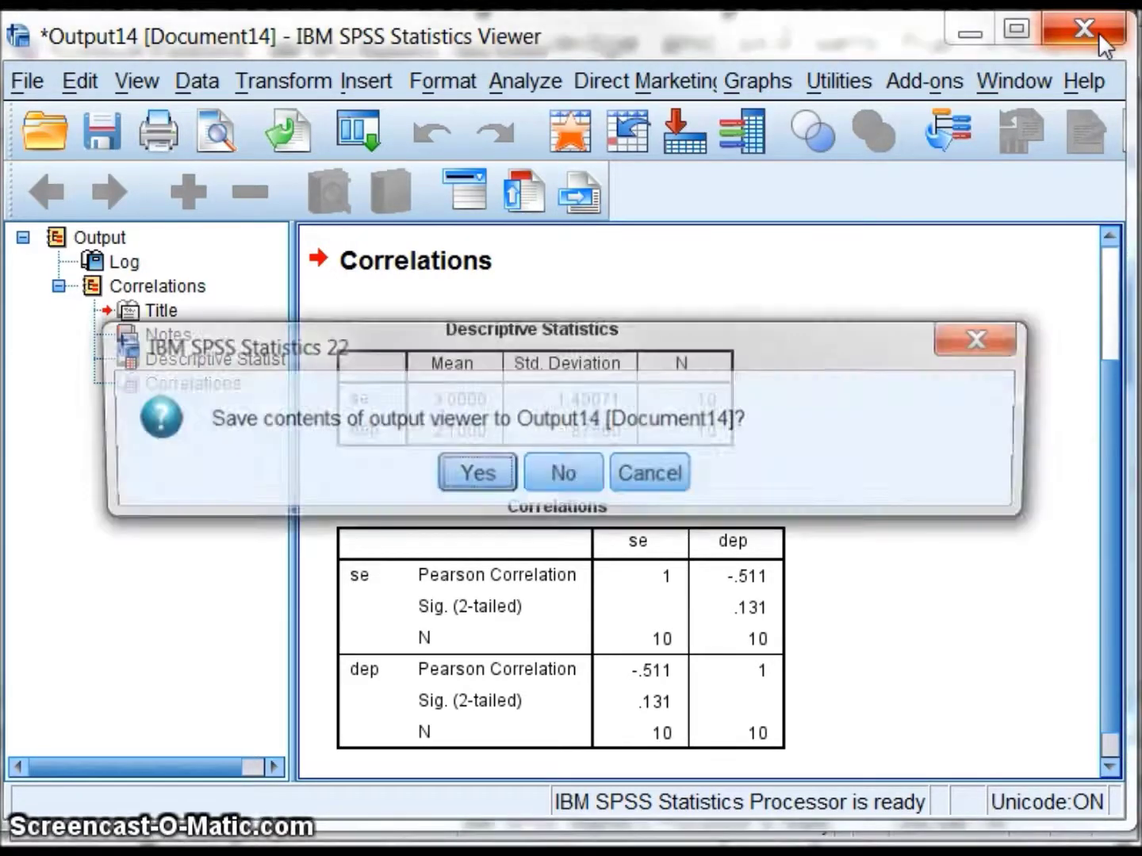
pyautogui.click(554, 475)
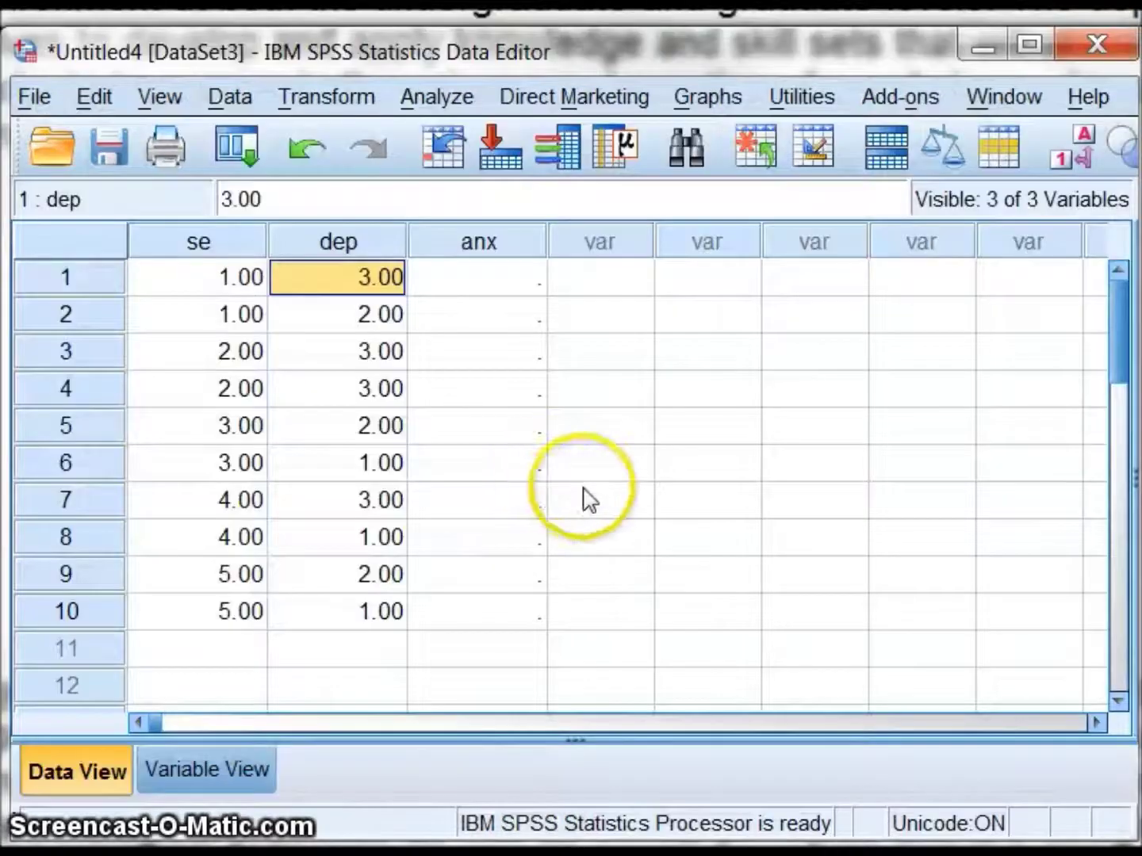
# - Enter the anx scores for cases 1 to 10: 3, 2, 3, 2, 1, 1, 1, 1, 2, 1
pyautogui.click(474, 294)
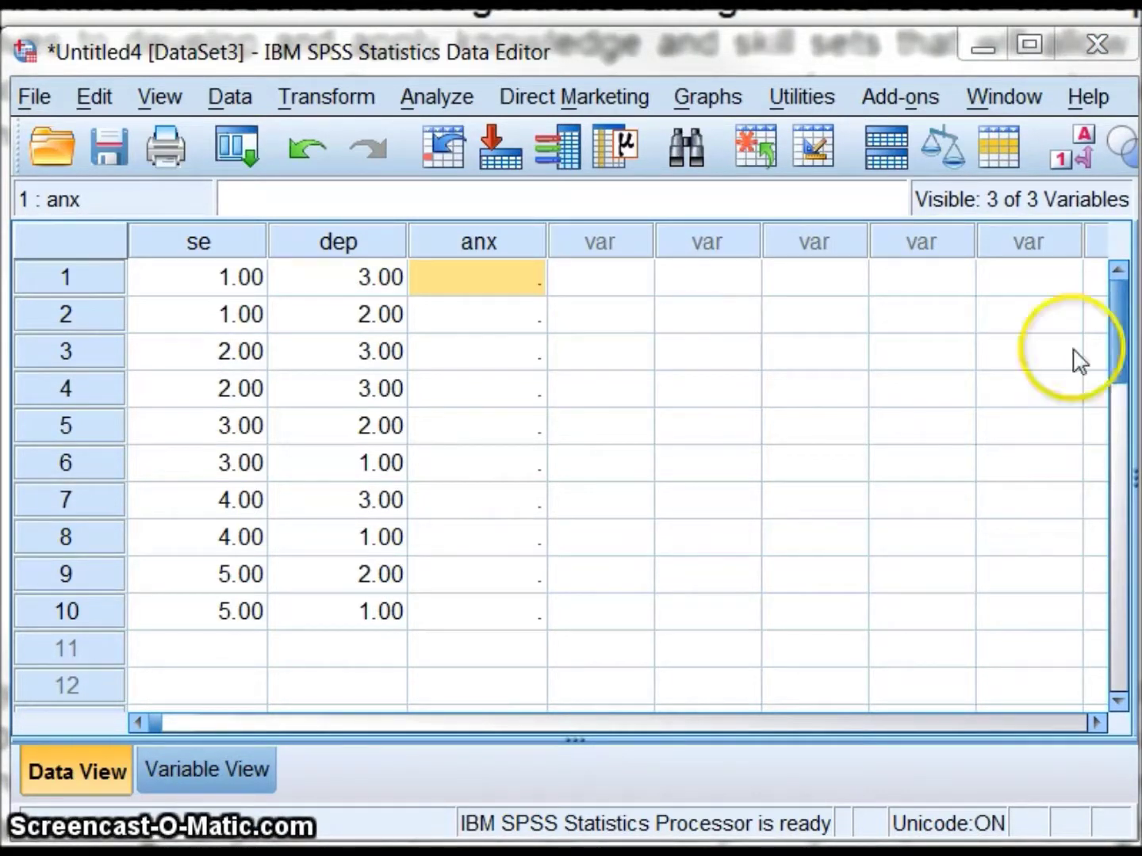
pyautogui.click(489, 282)
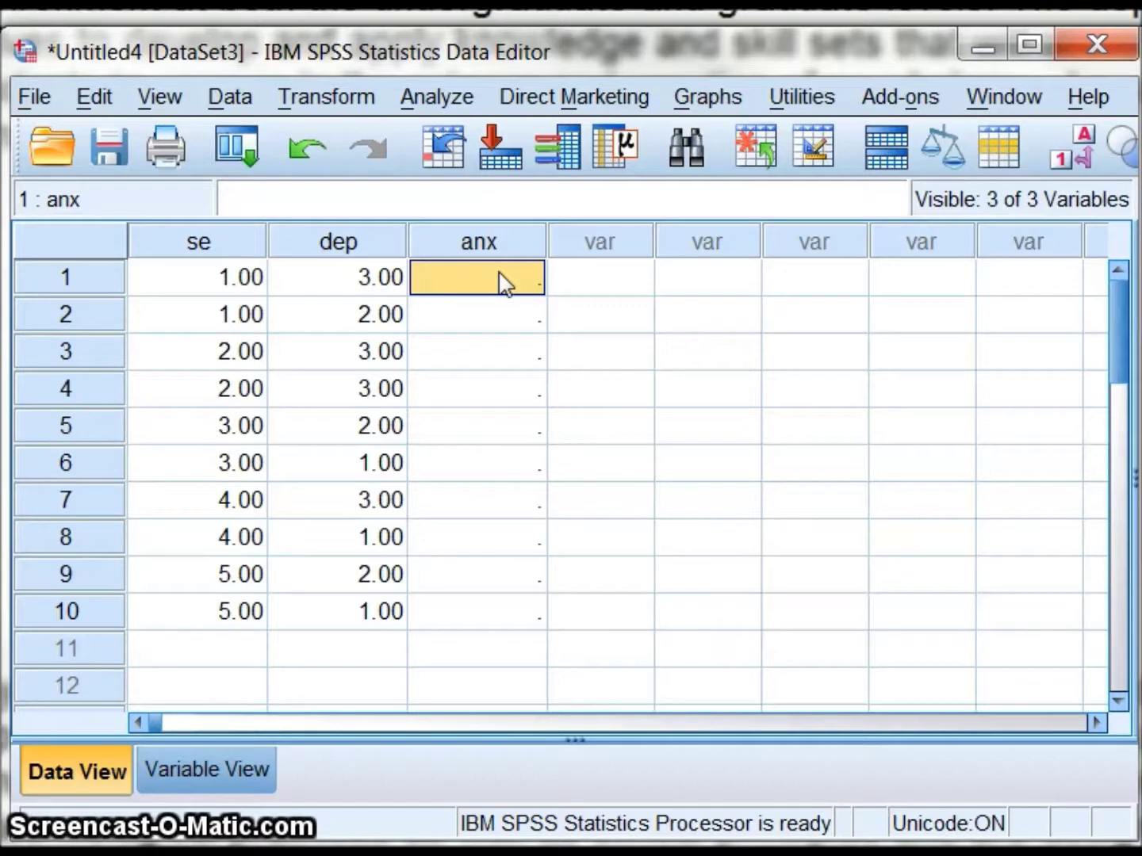
pyautogui.write('3.00 2.00 3.00 2.00 1.00 1.00 1.00 1.00 2.00 1.00')
# - Examine the anx column and compare the anx, dep and se scores of the first and last cases
pyautogui.click(535, 281)
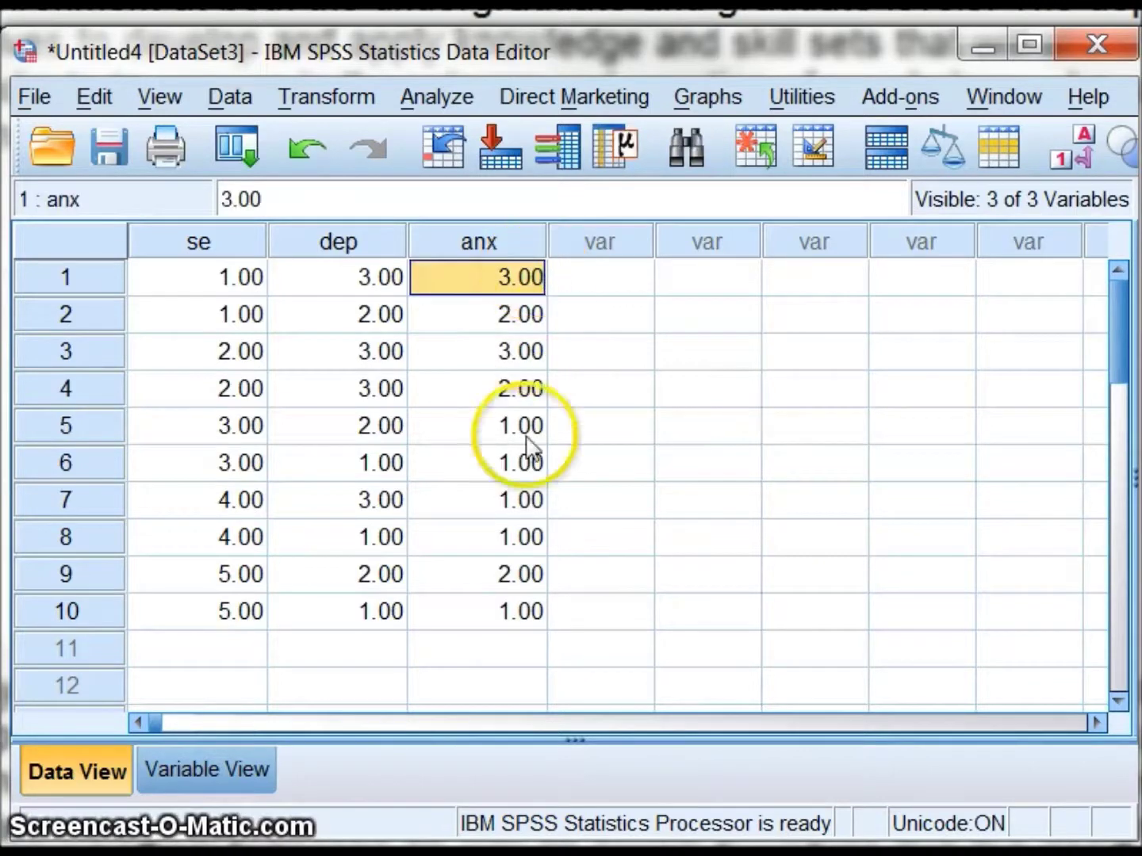
pyautogui.keyDown('shift'); pyautogui.click(515, 618); pyautogui.keyUp('shift')
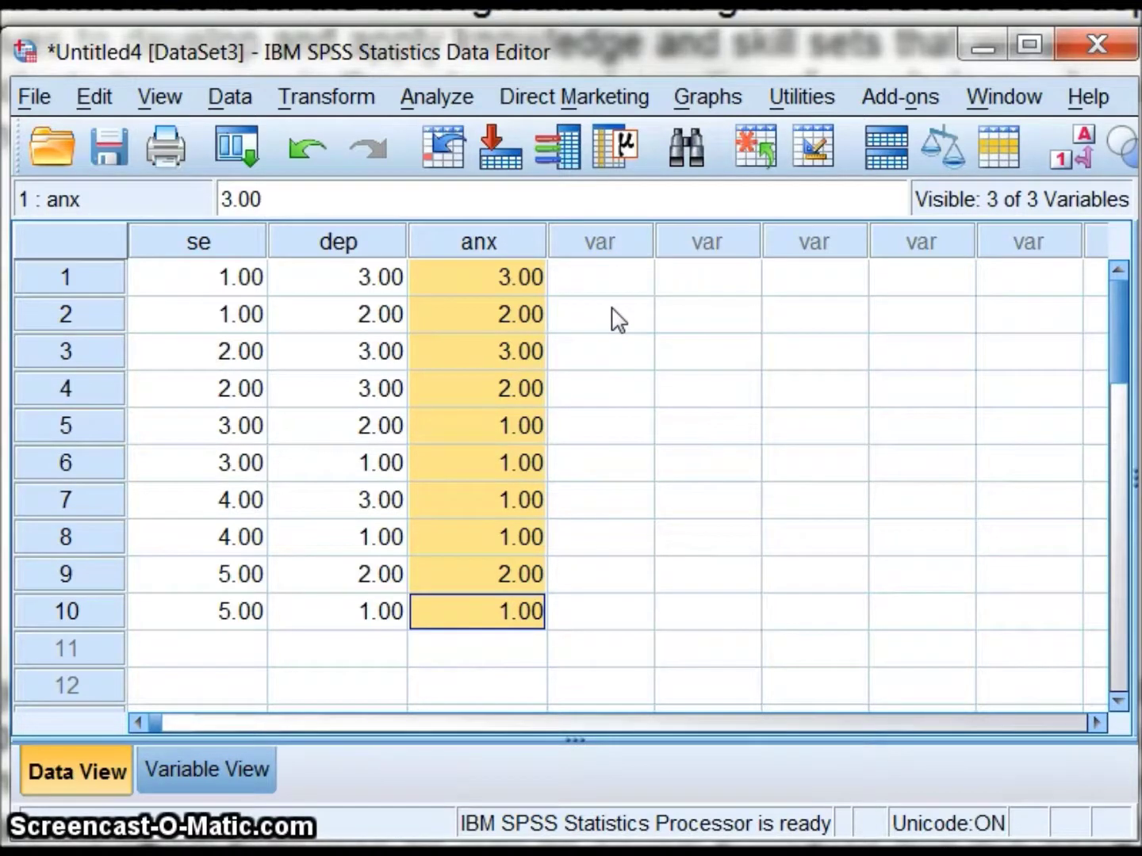
pyautogui.click(531, 279)
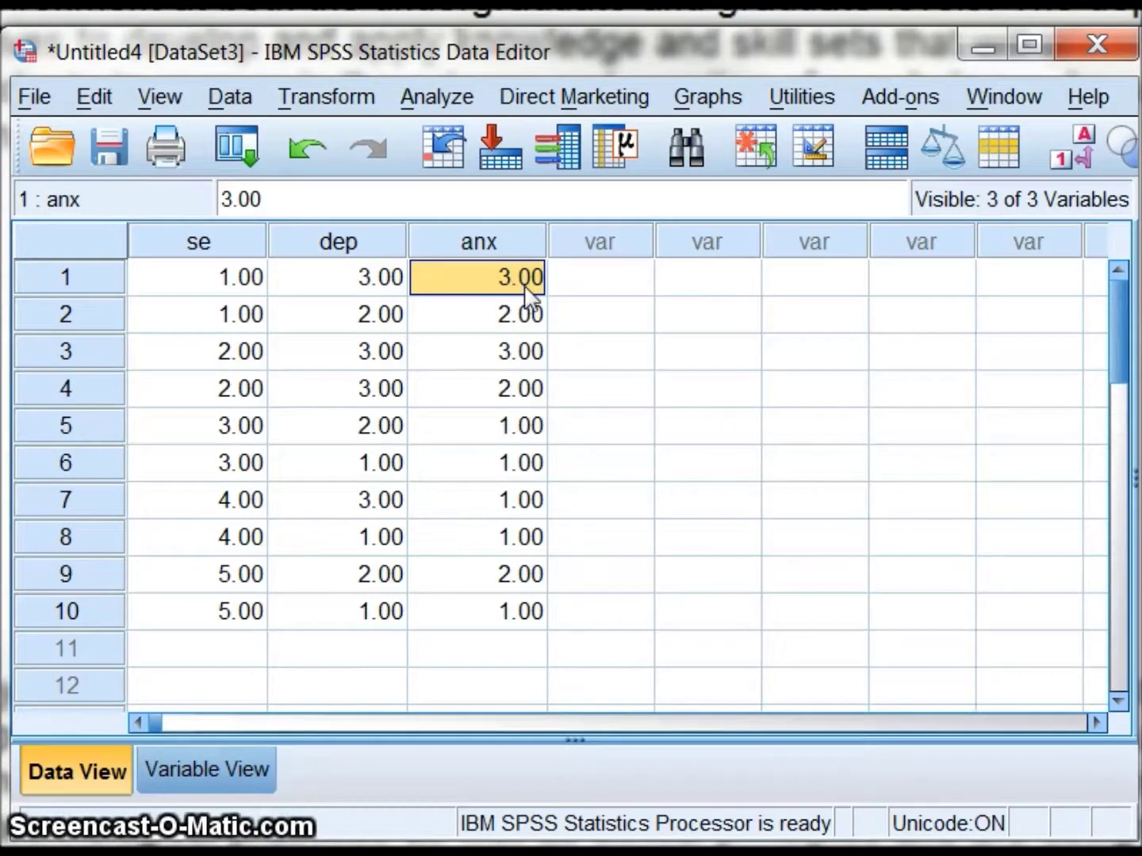
pyautogui.click(381, 295)
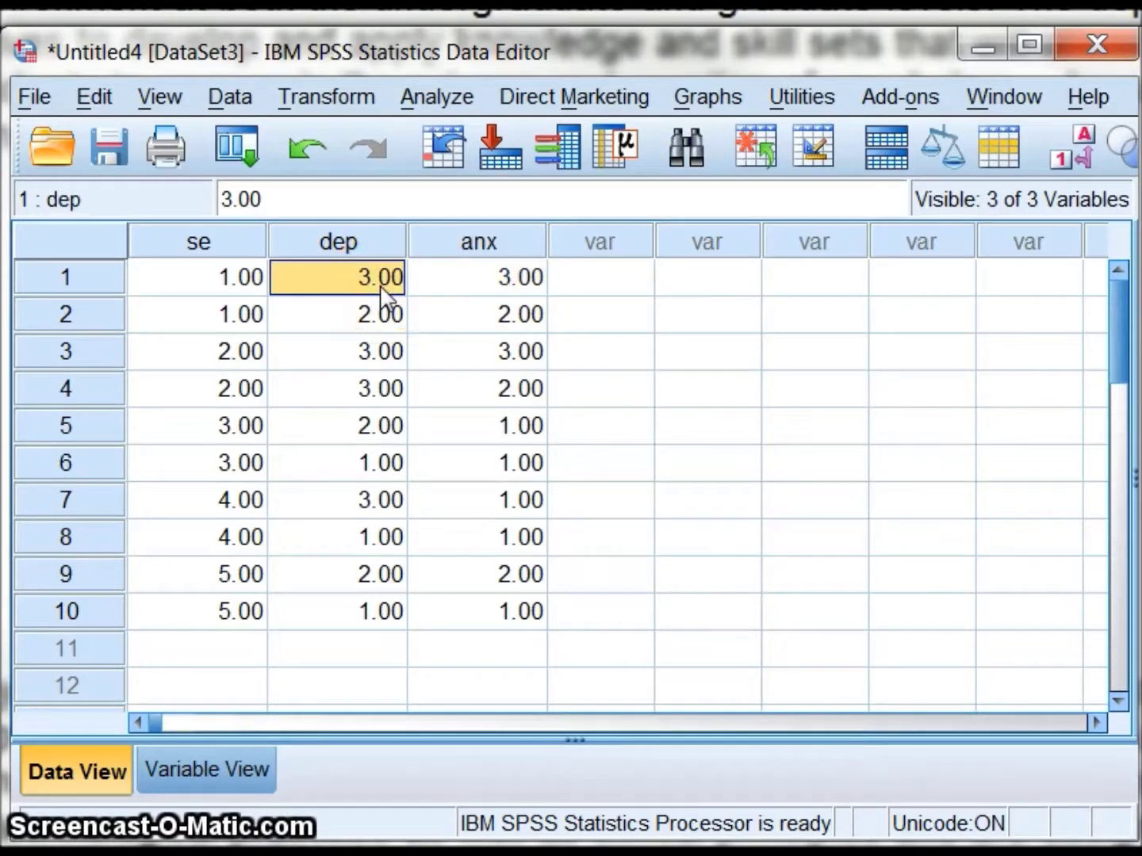
pyautogui.click(230, 302)
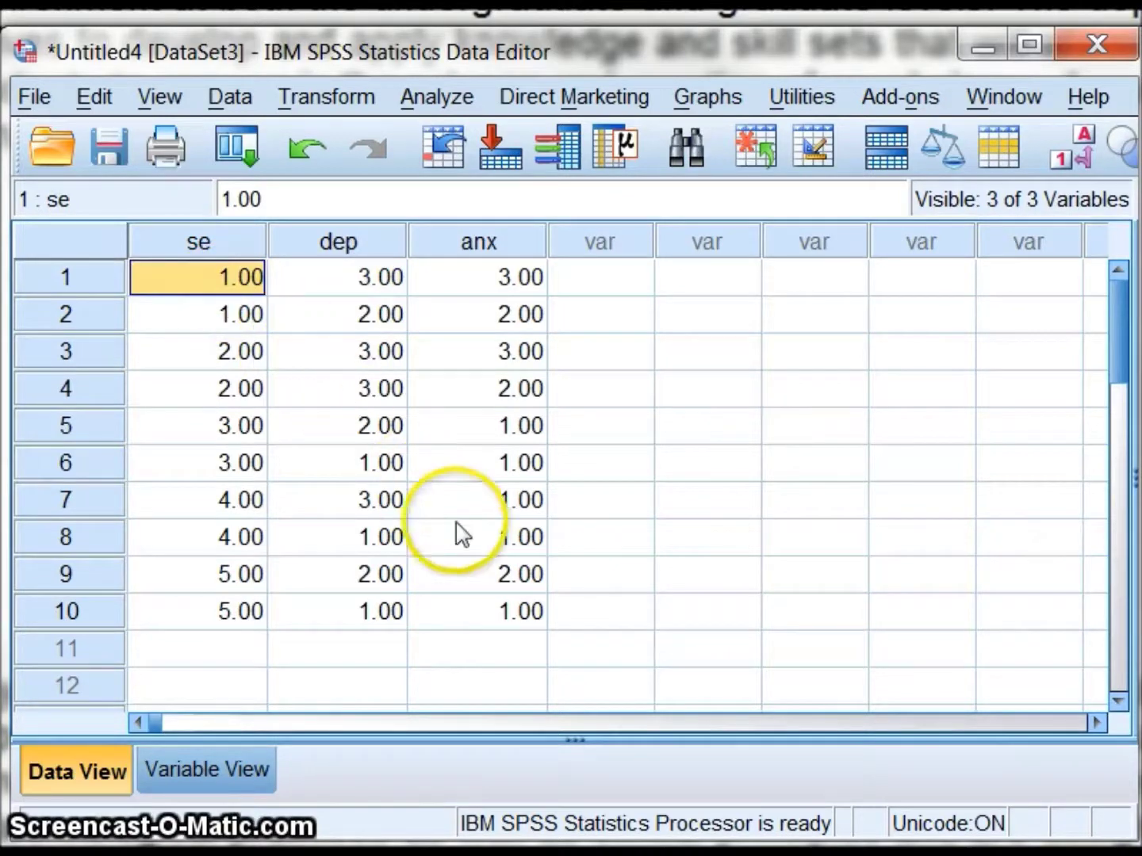
pyautogui.click(540, 618)
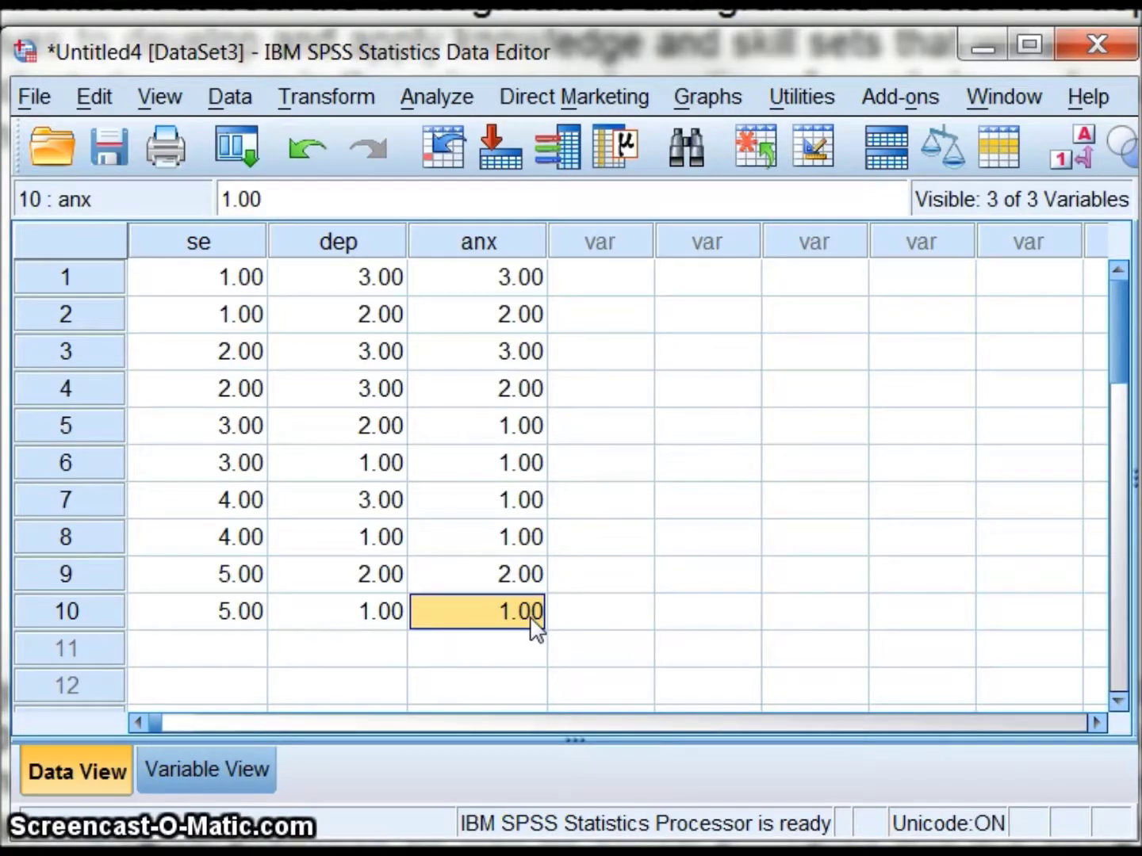
pyautogui.click(368, 625)
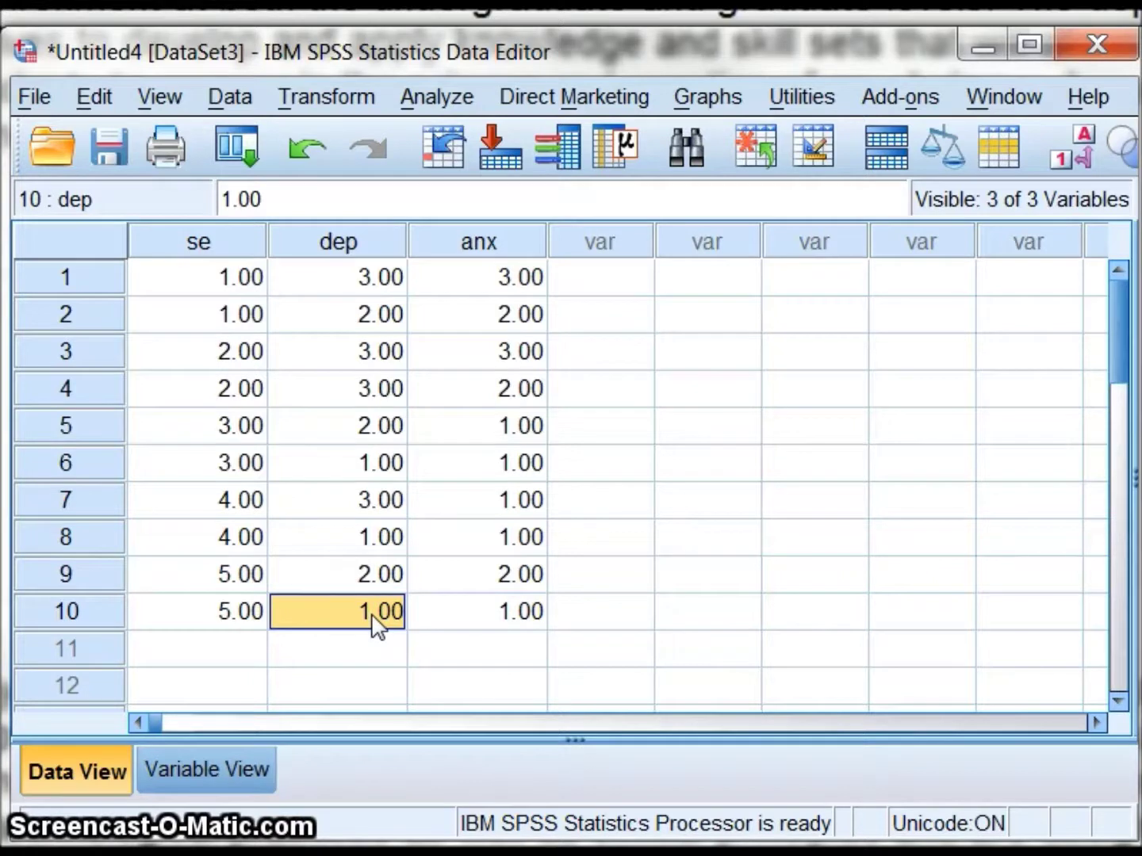
pyautogui.moveTo(371, 619); pyautogui.dragTo(219, 627)
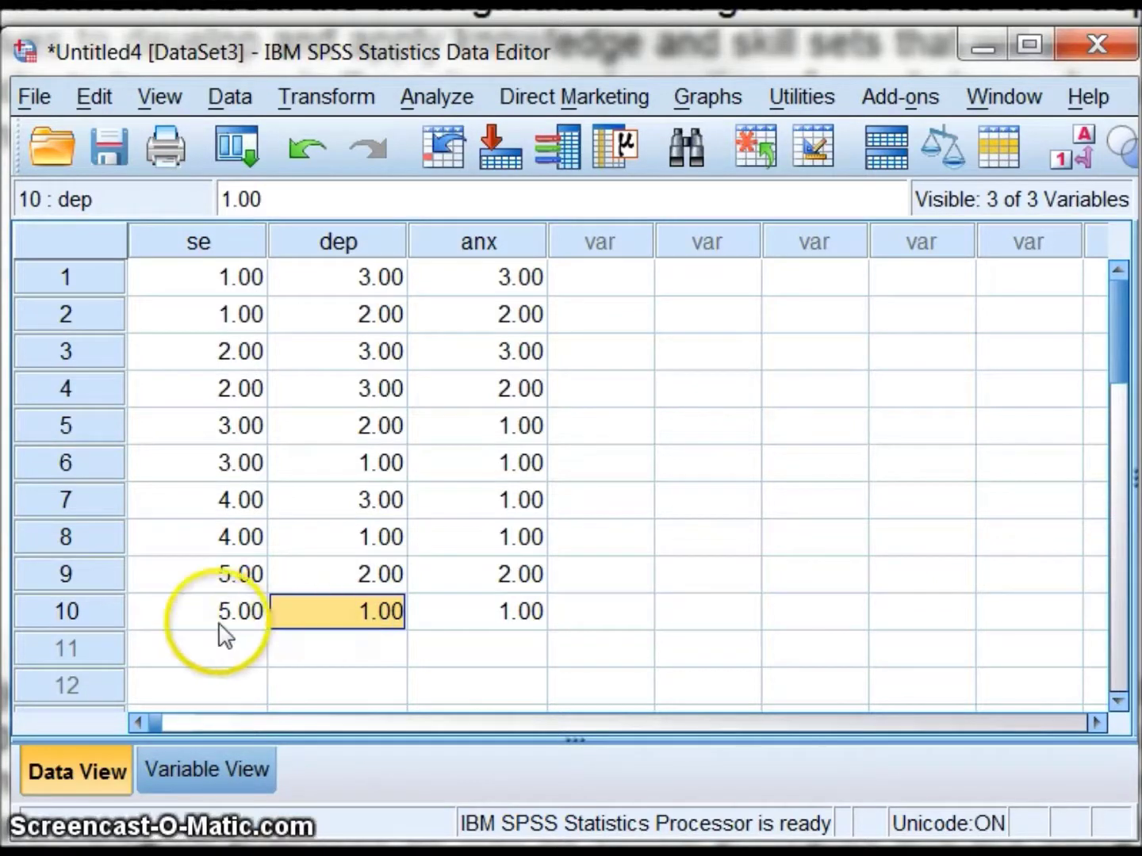
pyautogui.click(219, 624)
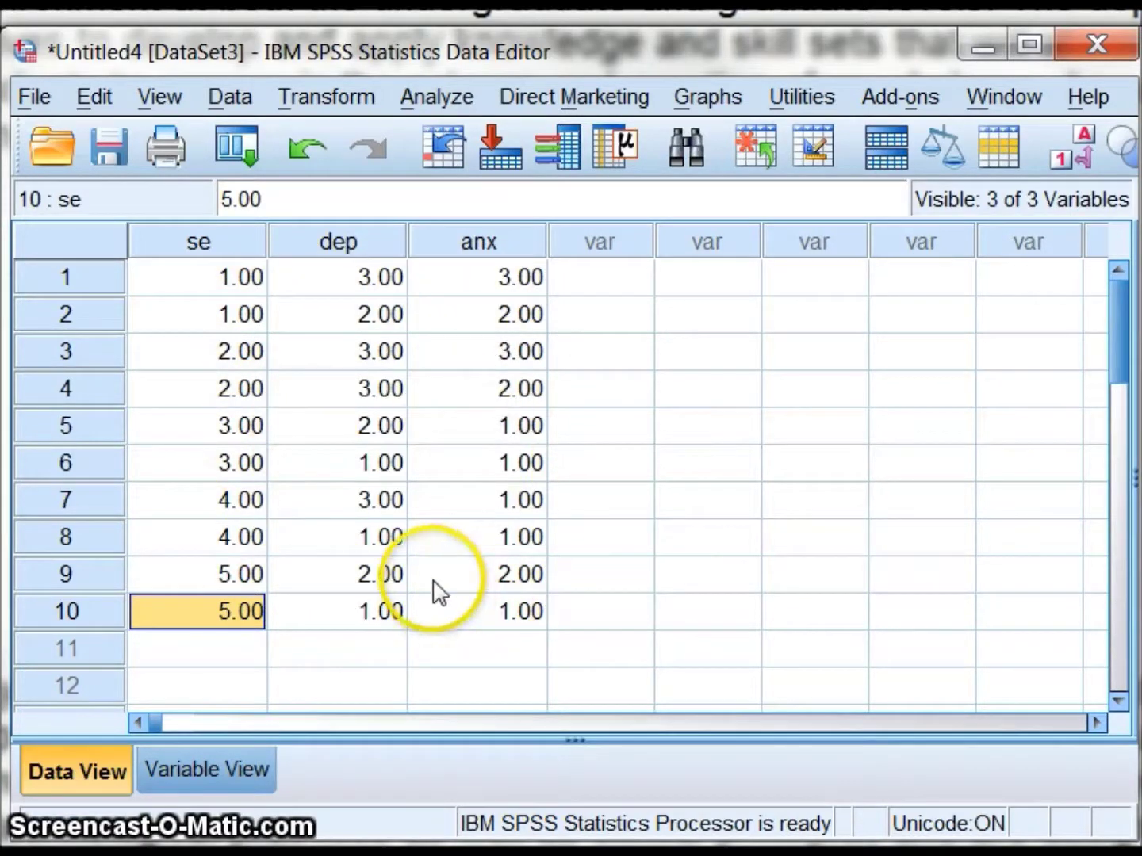
# - Reopen the bivariate correlation setup and add anx to the analysis variables alongside se and dep
pyautogui.click(437, 97)
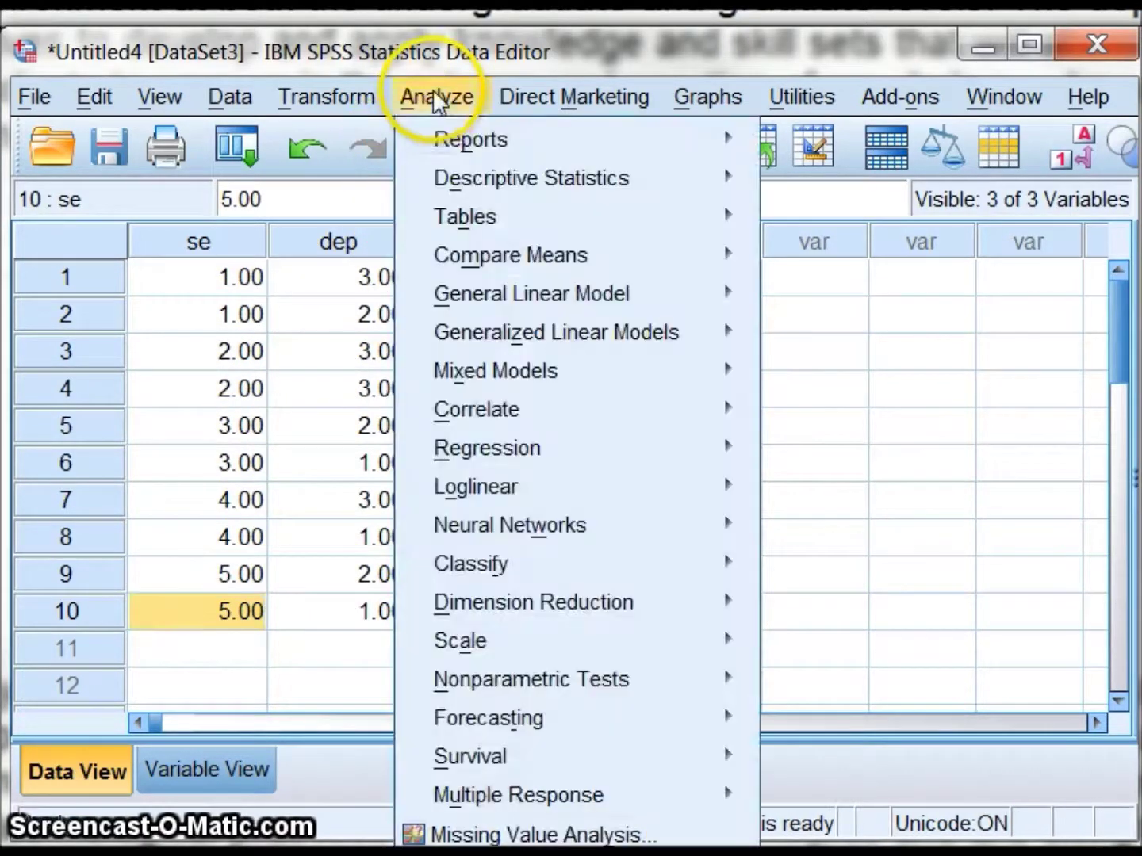
pyautogui.moveTo(456, 408)
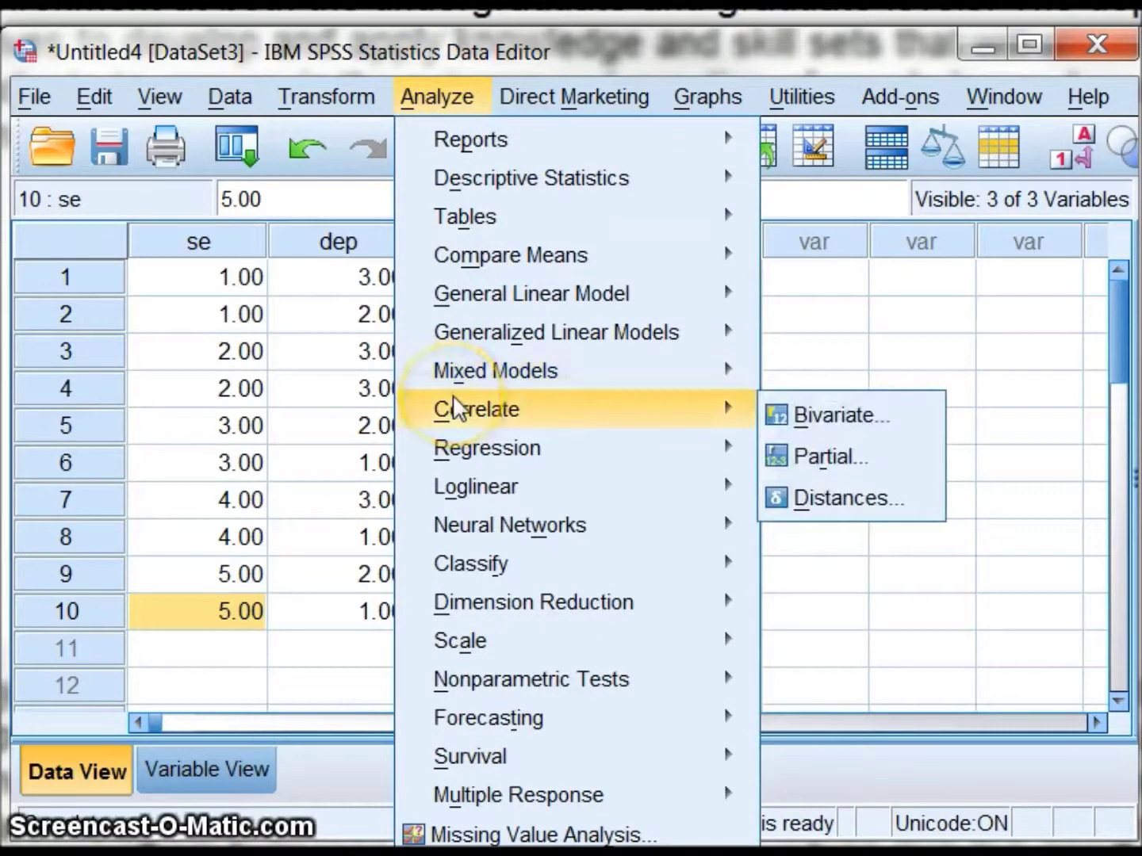
pyautogui.click(860, 419)
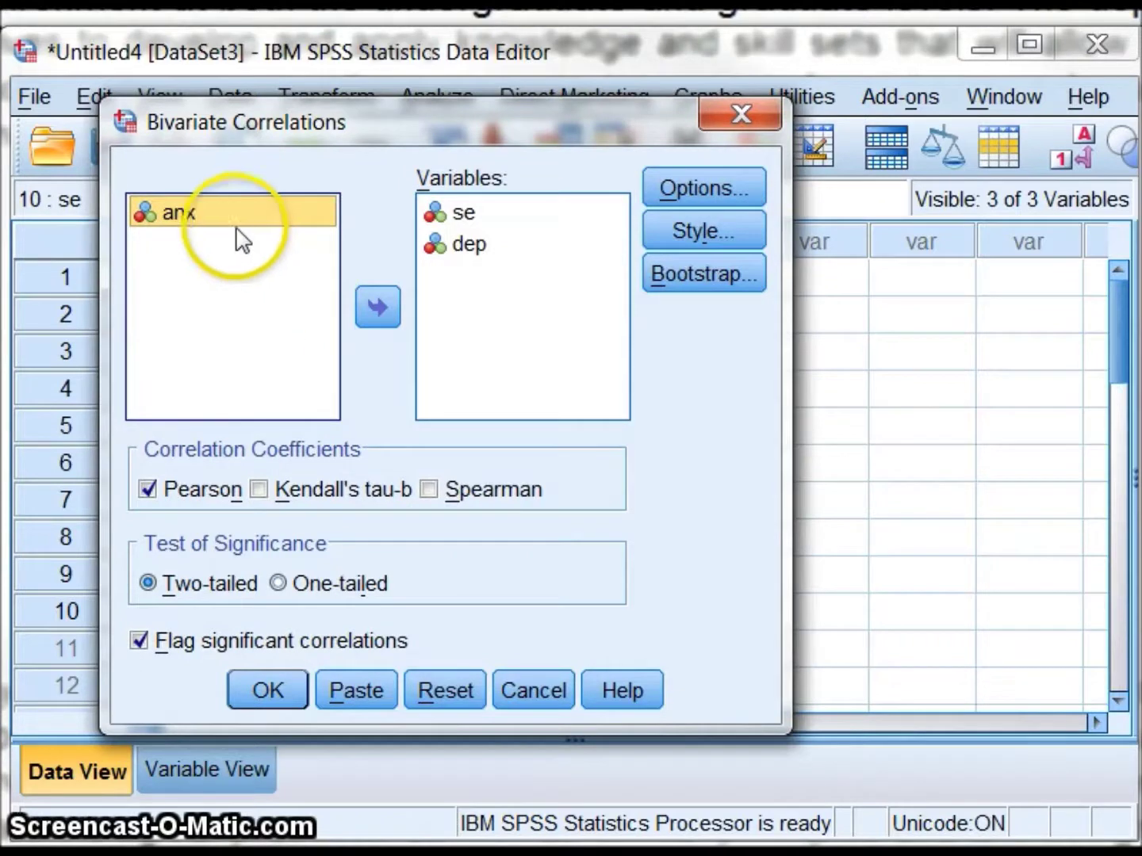
pyautogui.click(379, 308)
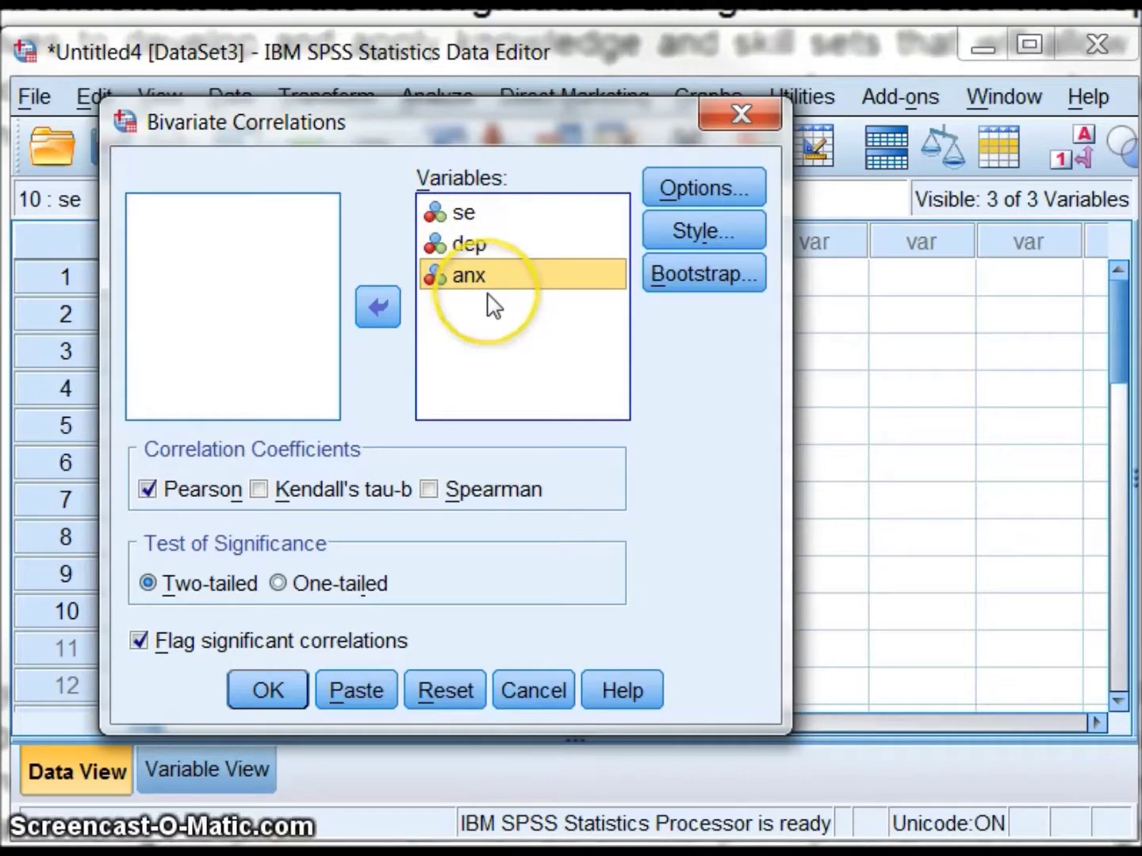
# - Run the two-tailed Pearson correlation on se, dep and anx with means and standard deviations included
pyautogui.click(524, 287)
pyautogui.click(709, 187)
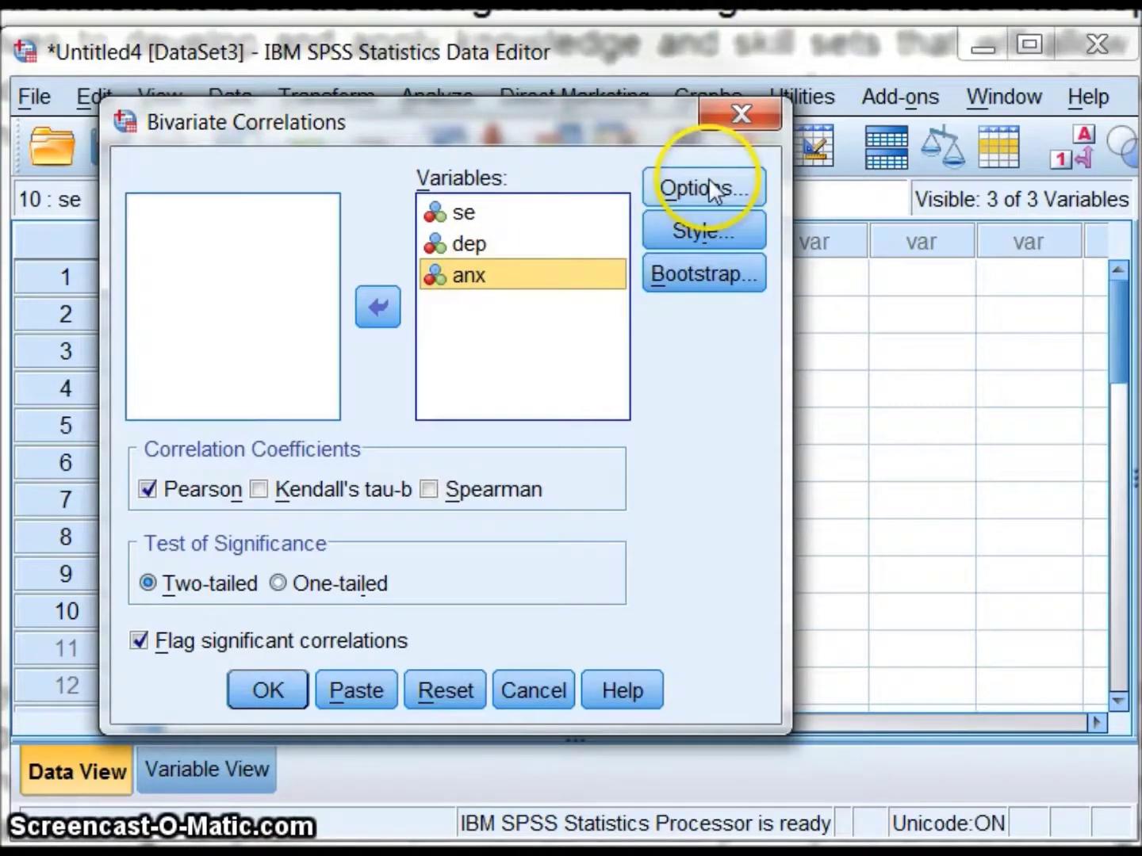
pyautogui.click(425, 277)
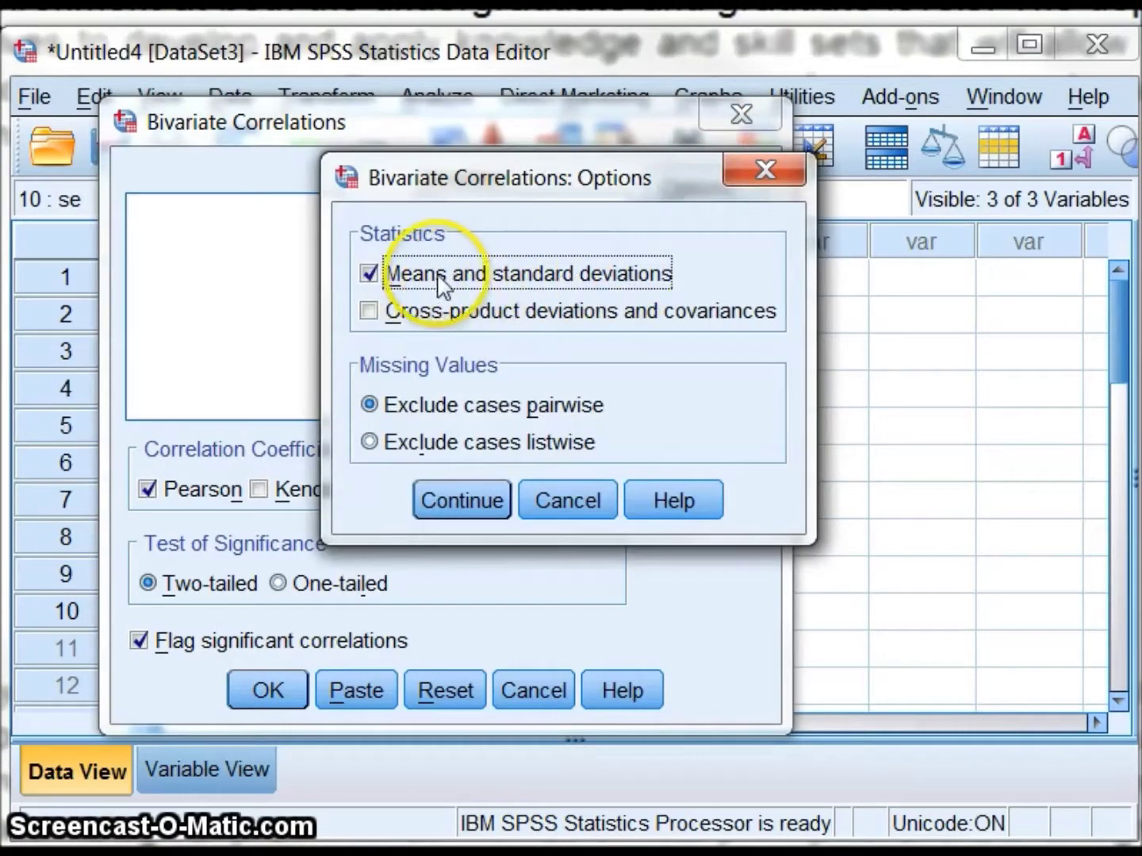
pyautogui.click(461, 497)
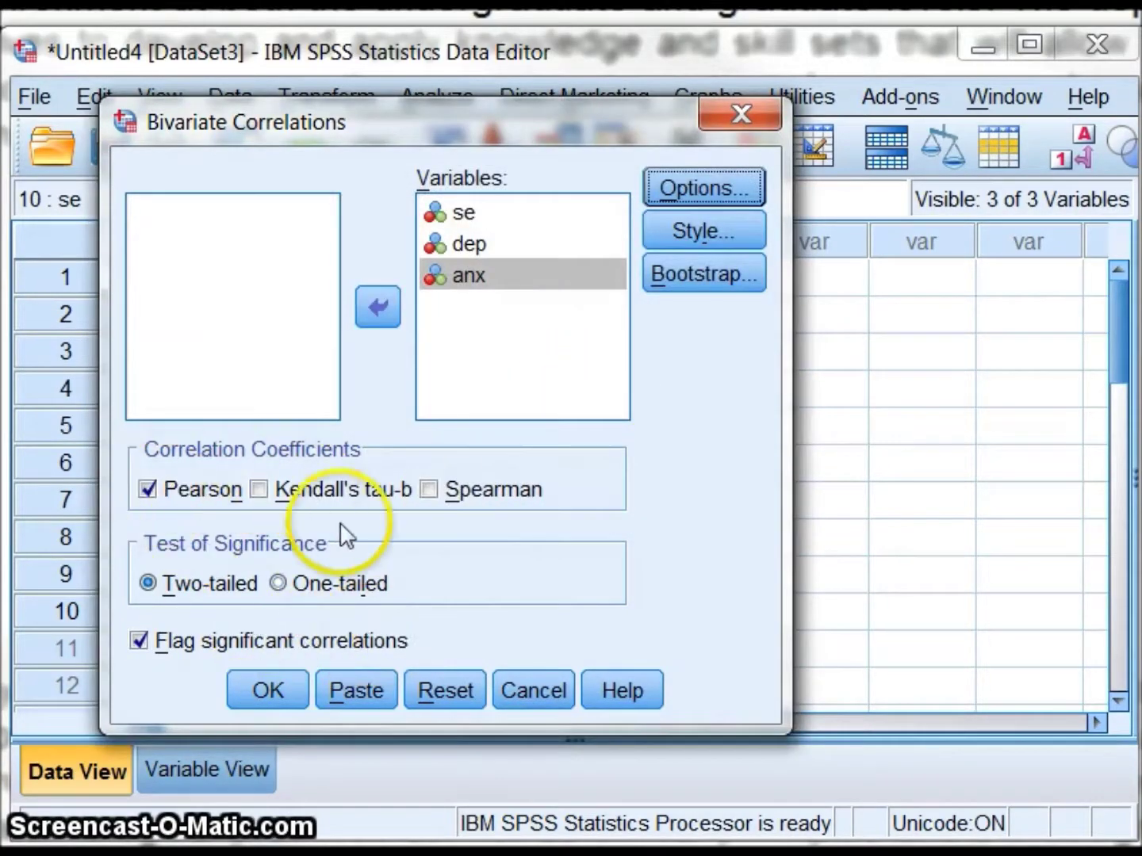
pyautogui.click(255, 693)
# - Review the descriptive statistics and correlations tables for the three variables, and close the output without saving
pyautogui.moveTo(728, 132); pyautogui.dragTo(610, 46)
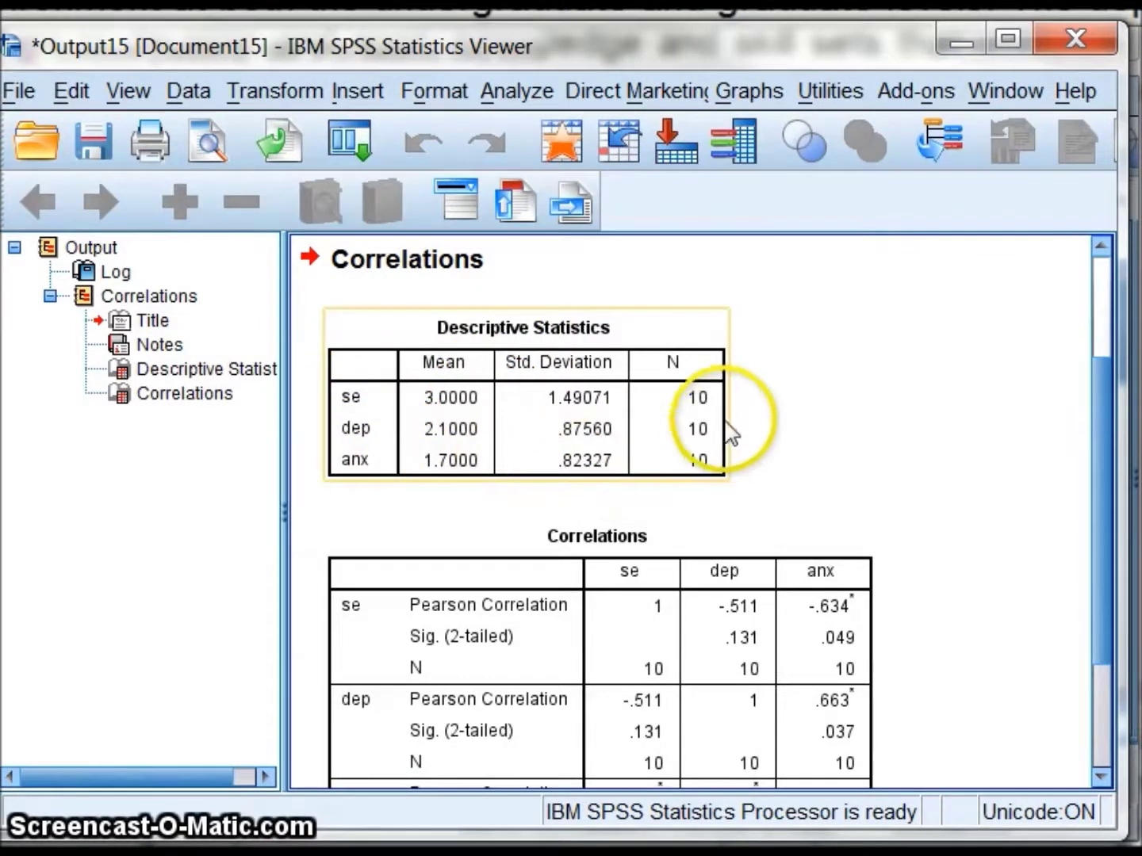
pyautogui.scroll(-3, 989, 504)
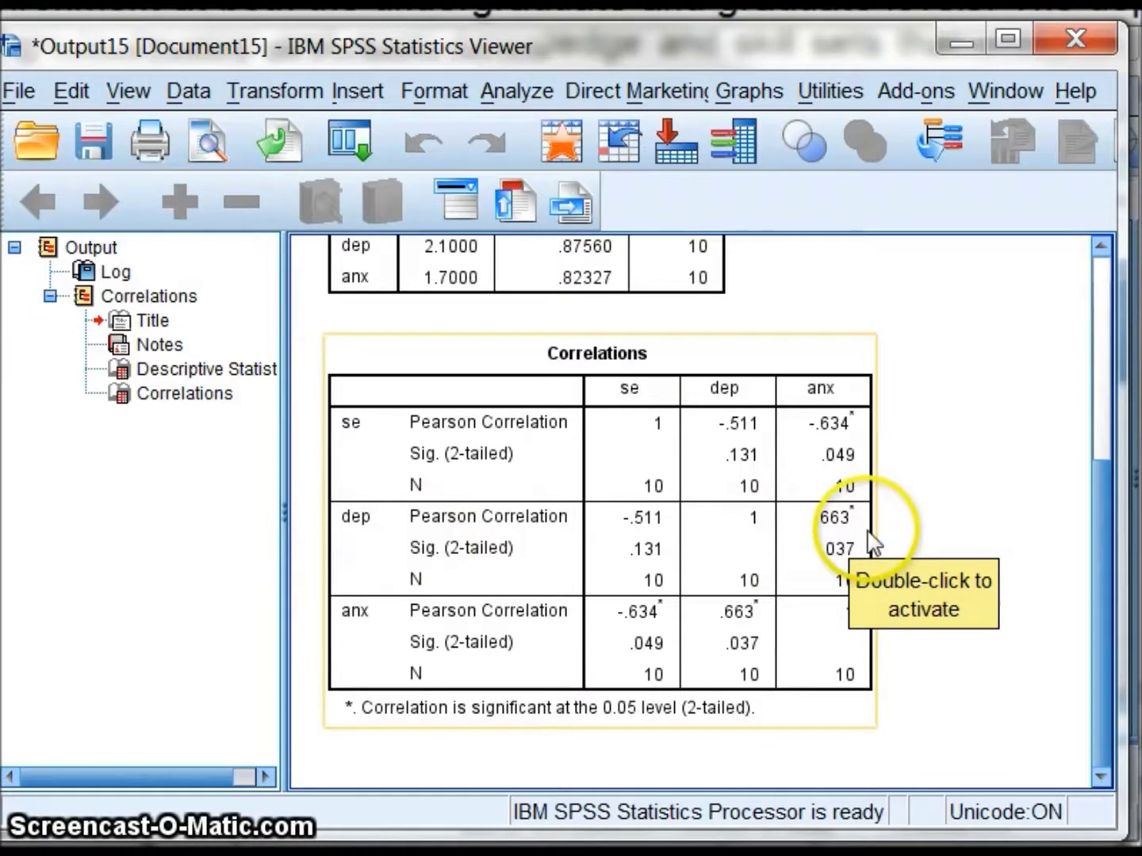
pyautogui.click(943, 531)
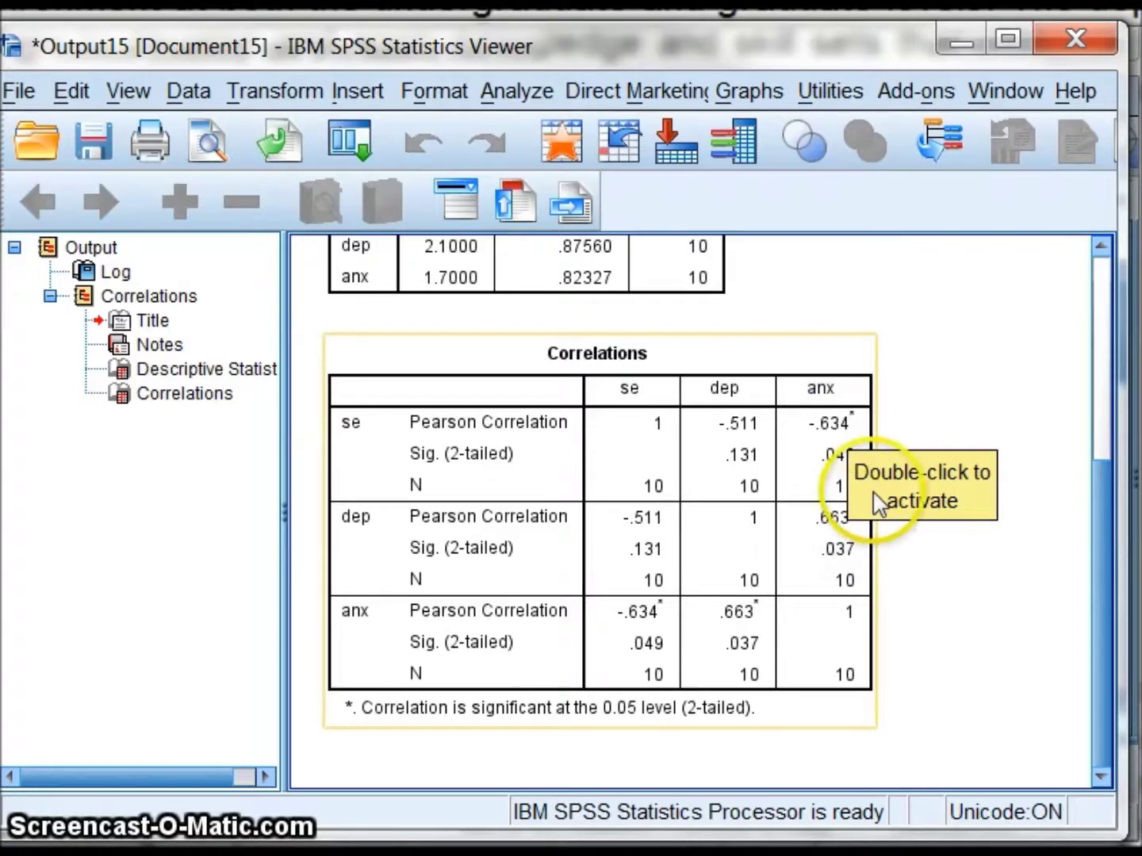
pyautogui.click(1092, 33)
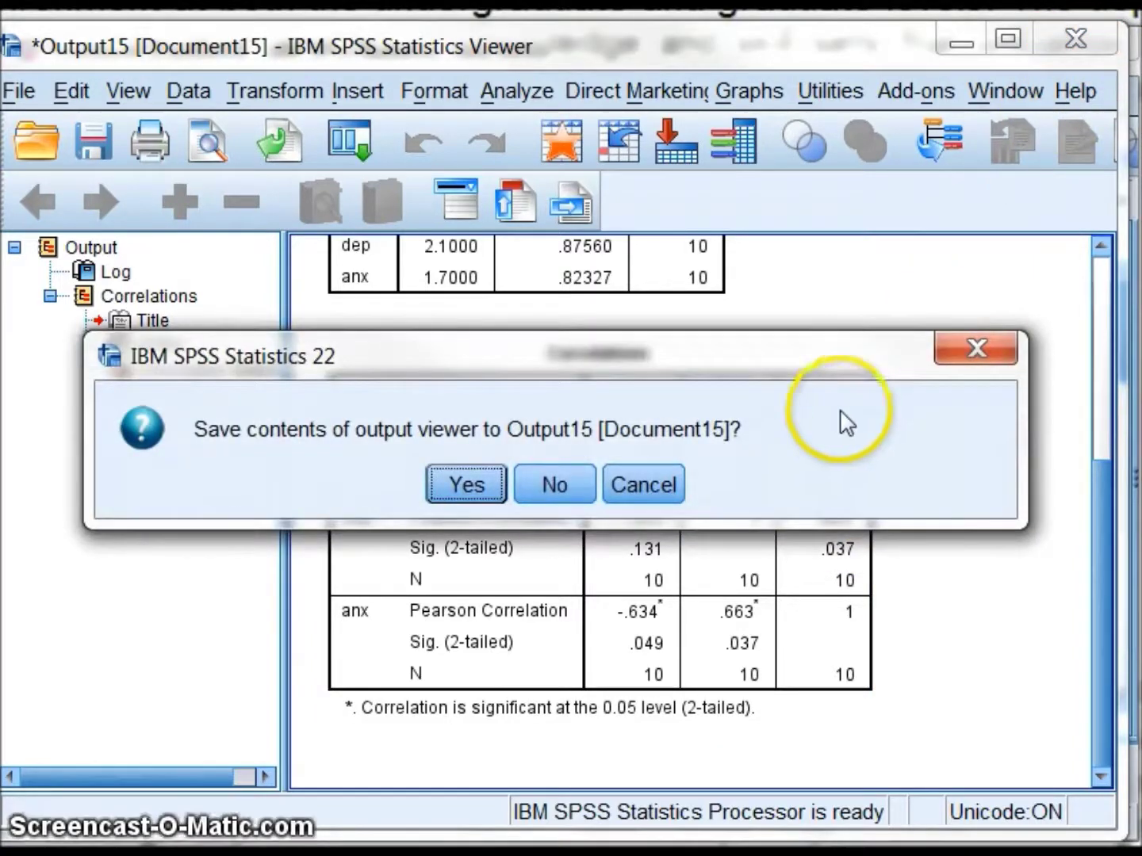
pyautogui.click(555, 485)
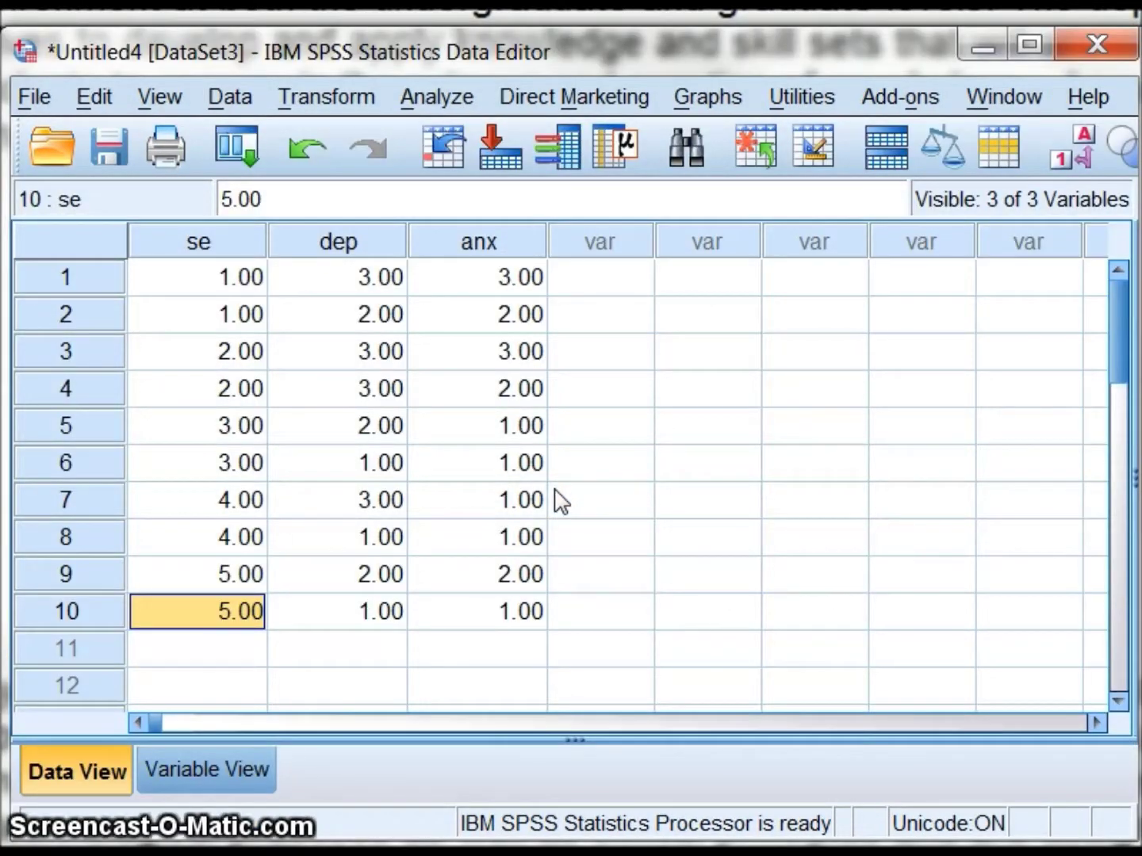
# - Look over the anx scores and change the score of case 10 to 3
pyautogui.click(515, 281)
pyautogui.moveTo(513, 284); pyautogui.dragTo(516, 614)
pyautogui.click(515, 614)
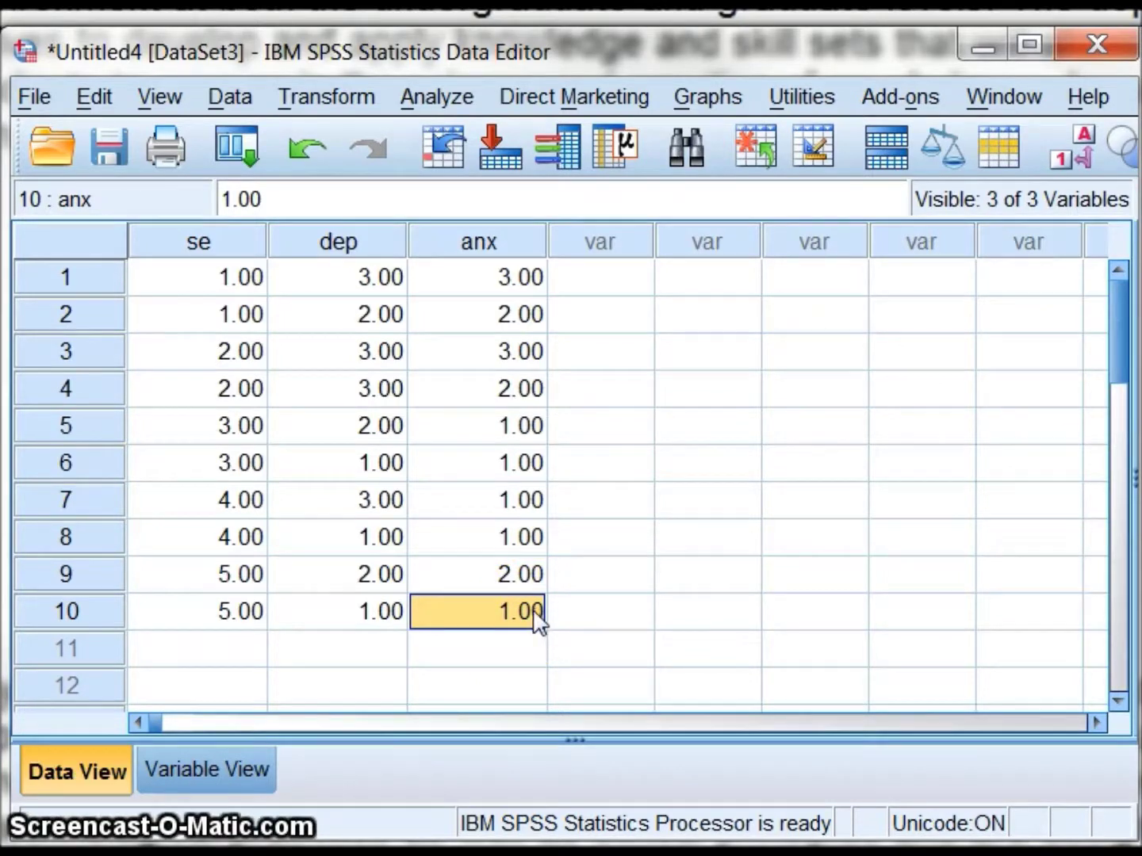
pyautogui.write('3')
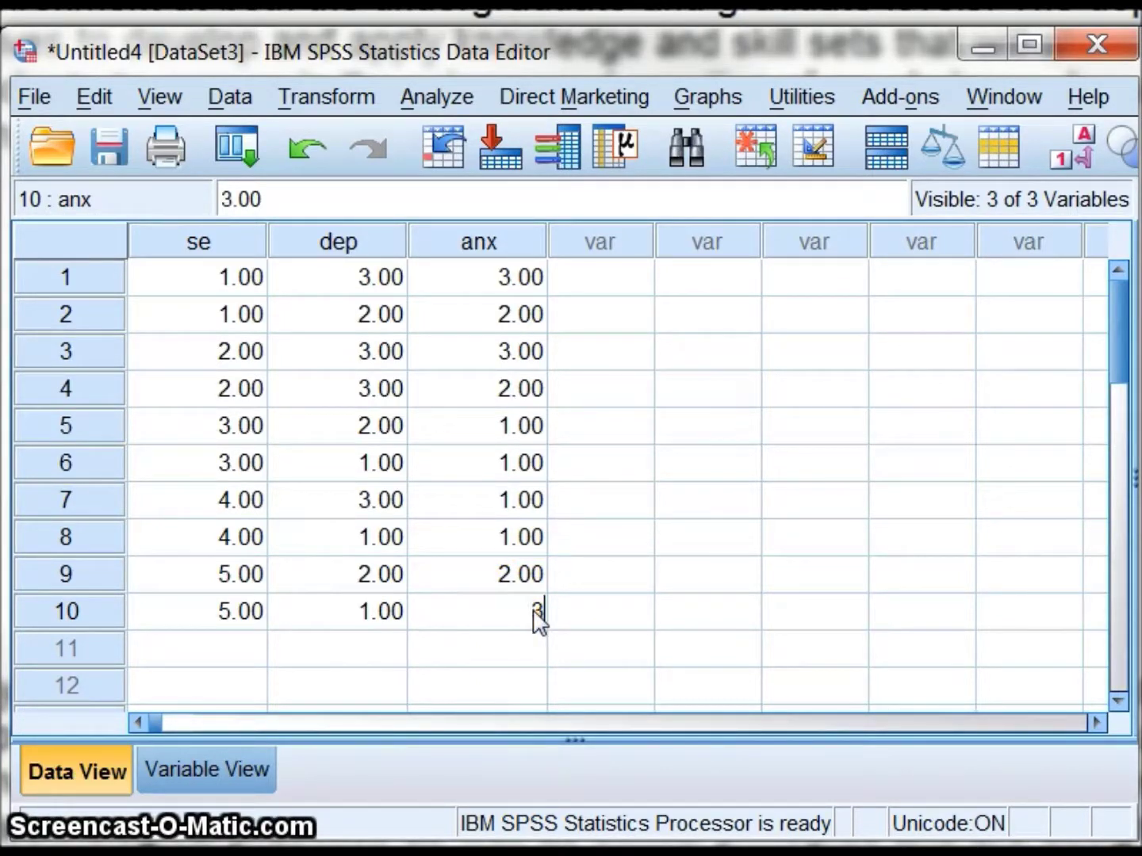
pyautogui.press('Return')
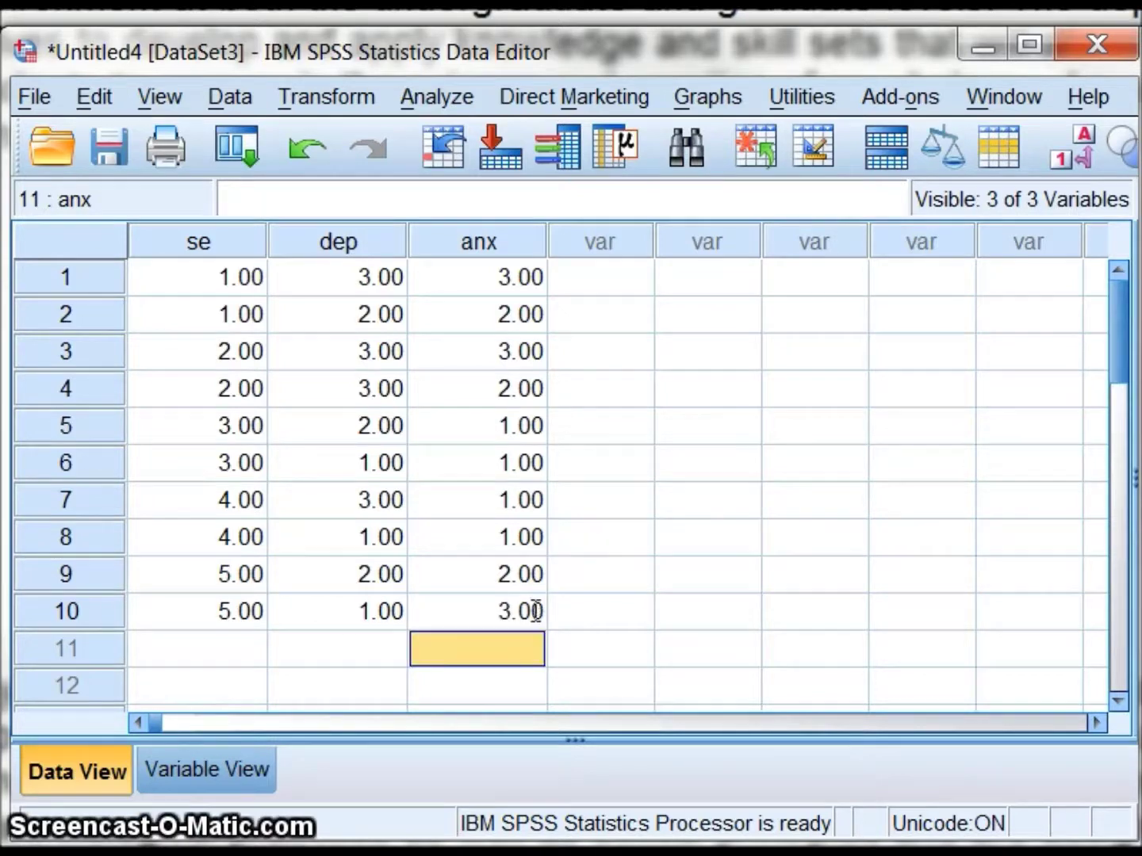
pyautogui.click(537, 611)
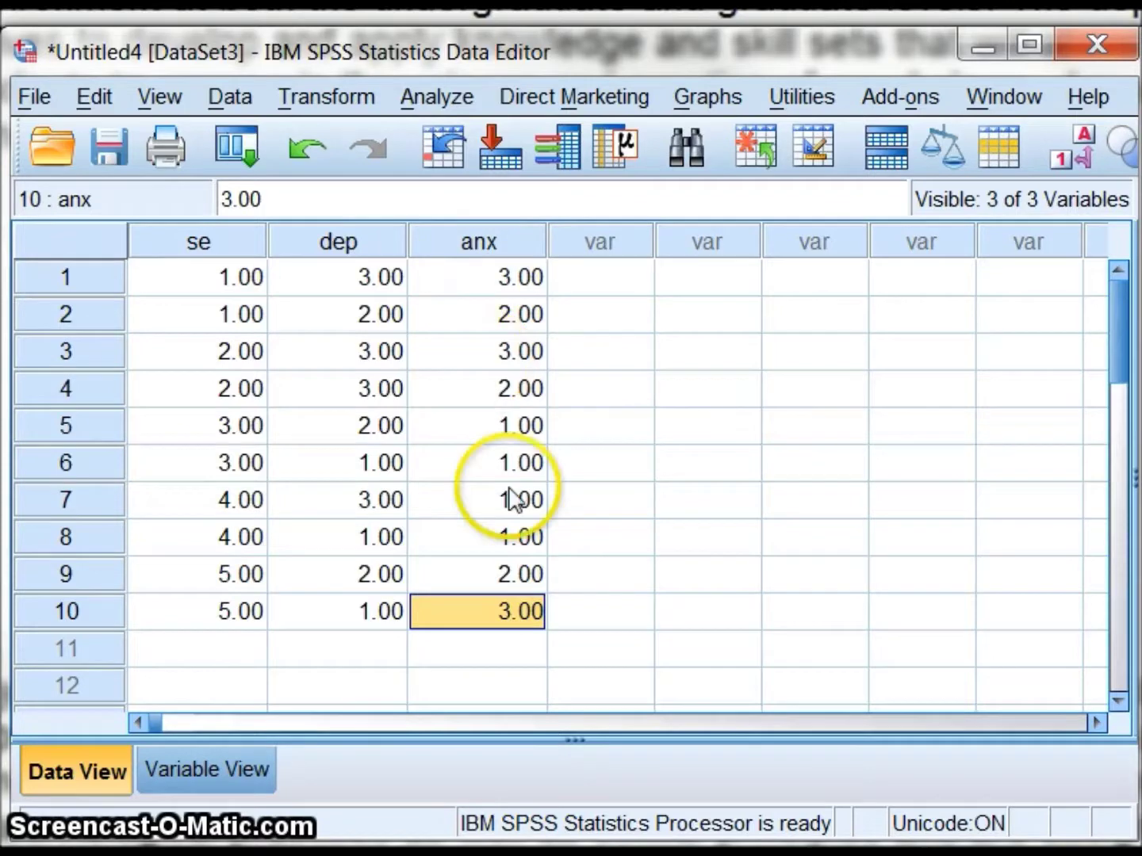
# - Rerun the bivariate Pearson correlation on se, dep and anx, keeping means and standard deviations in the options
pyautogui.click(425, 96)
pyautogui.moveTo(432, 414)
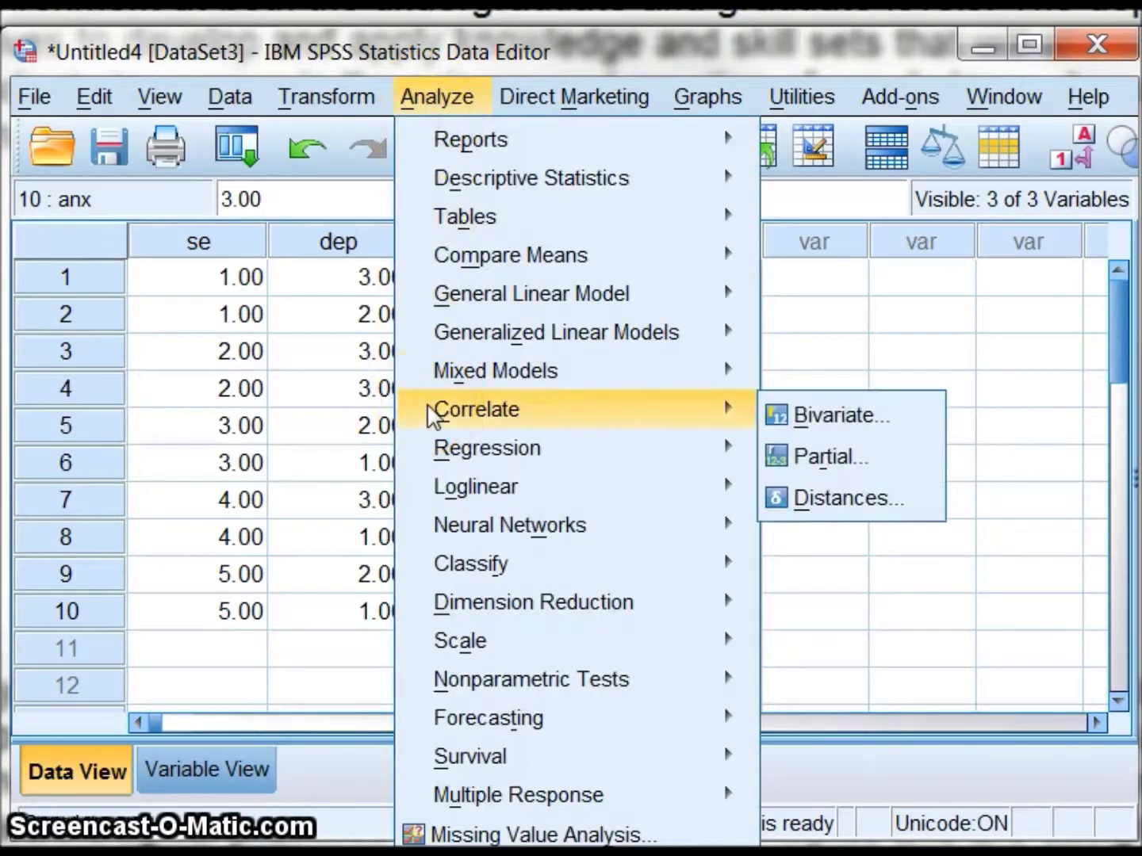
pyautogui.click(832, 419)
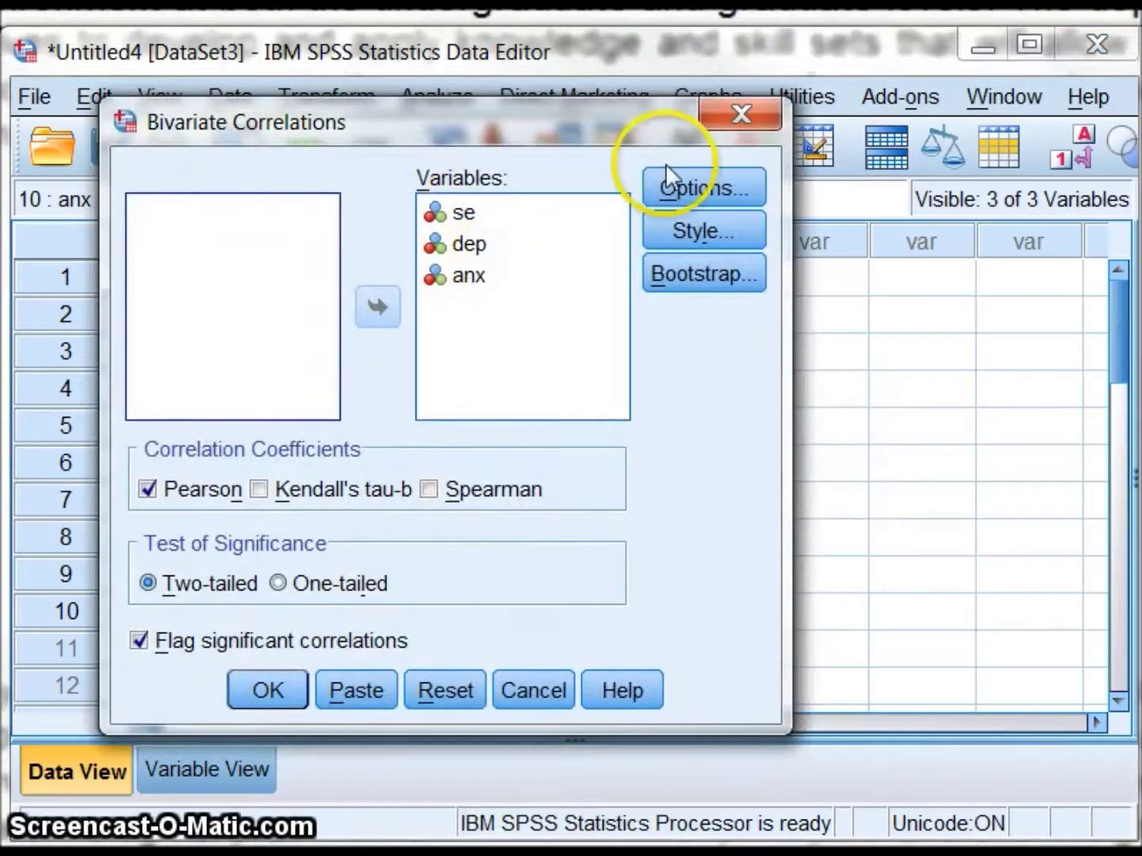
pyautogui.click(697, 188)
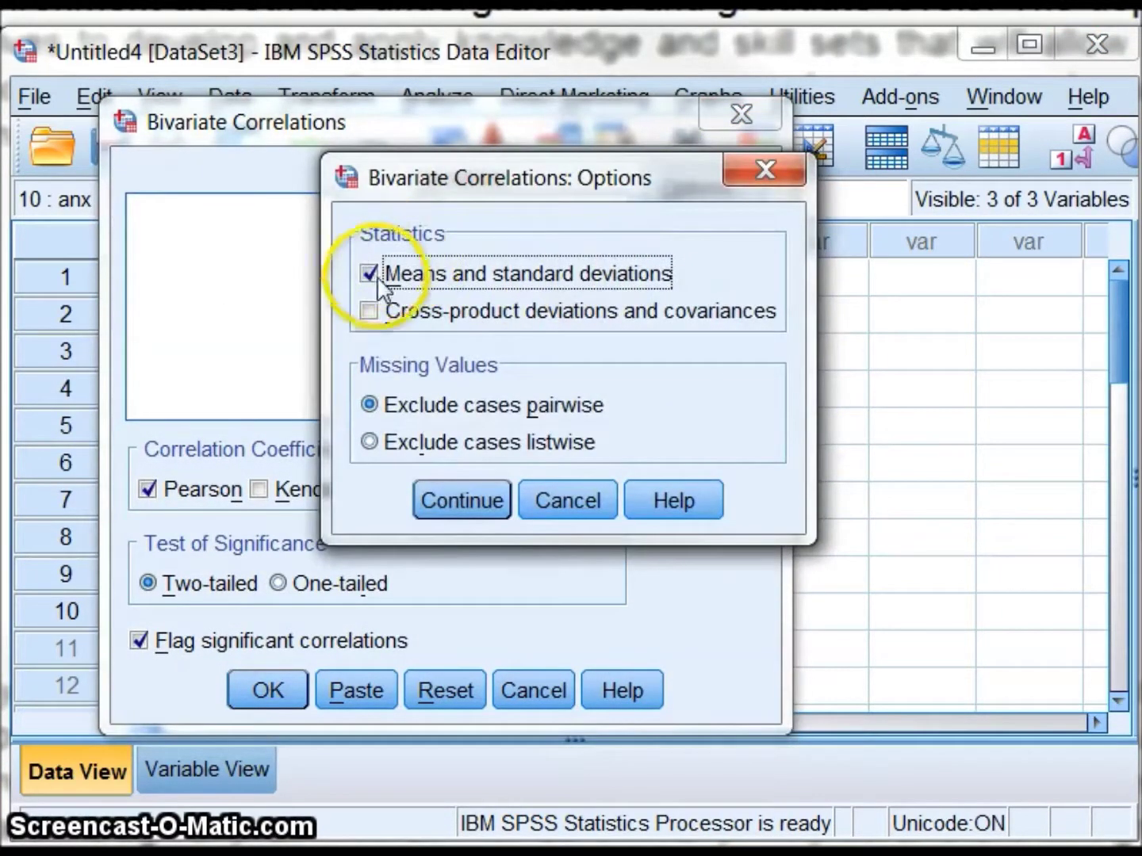
pyautogui.click(472, 508)
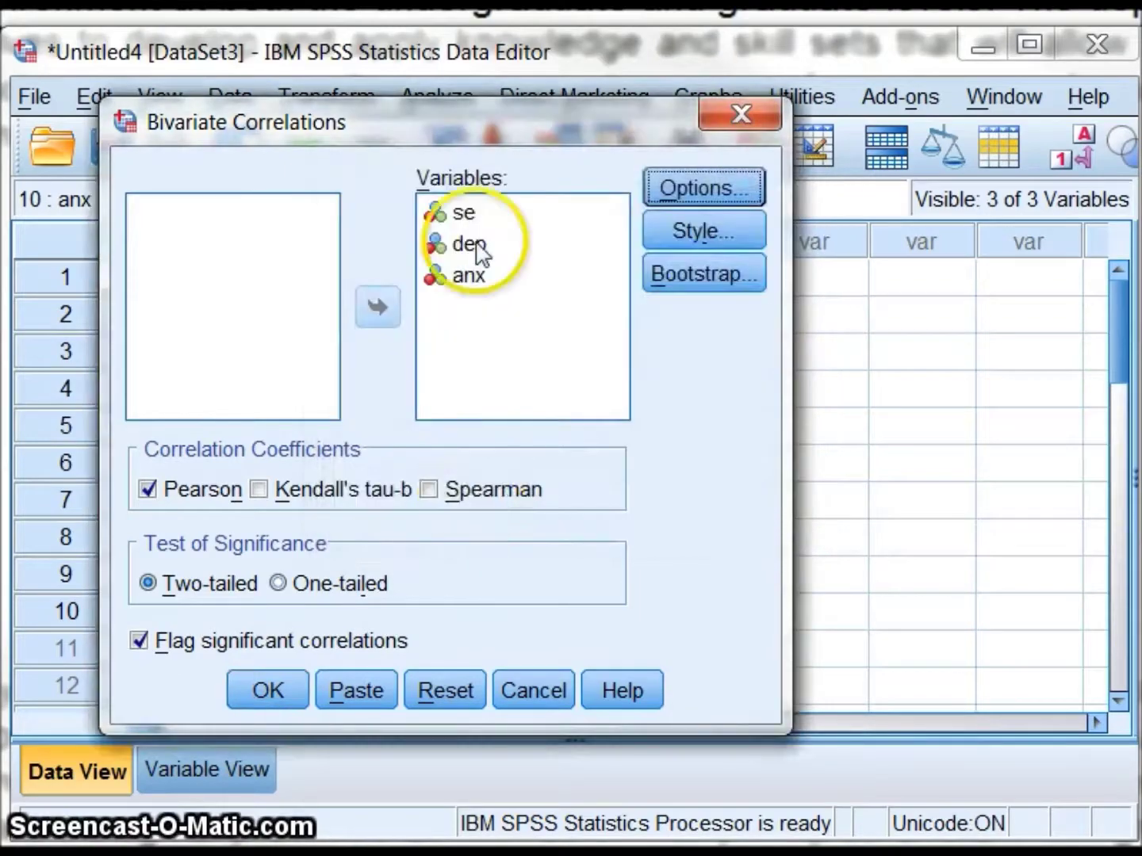
pyautogui.click(267, 691)
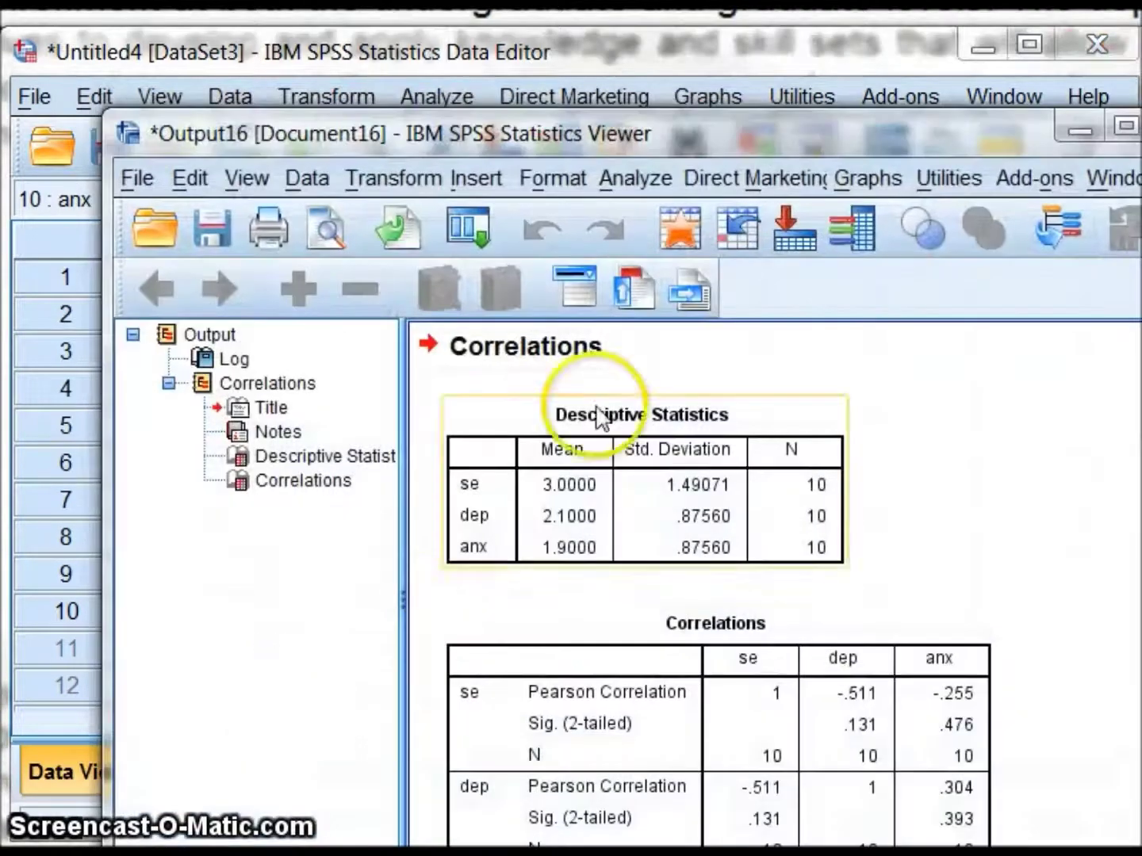
# - Bring the new output into view, review how anx correlates with se and dep, and close it without saving
pyautogui.doubleClick(806, 143)
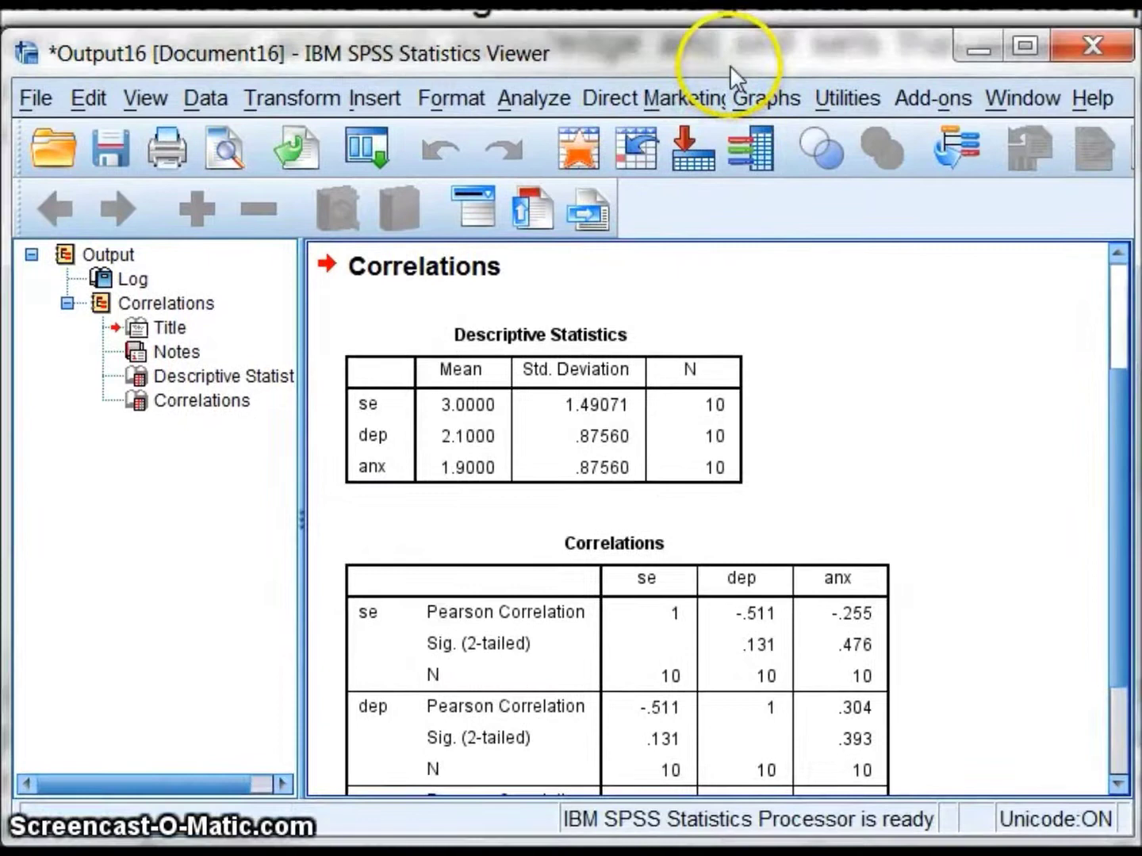
pyautogui.scroll(-3, 1031, 555)
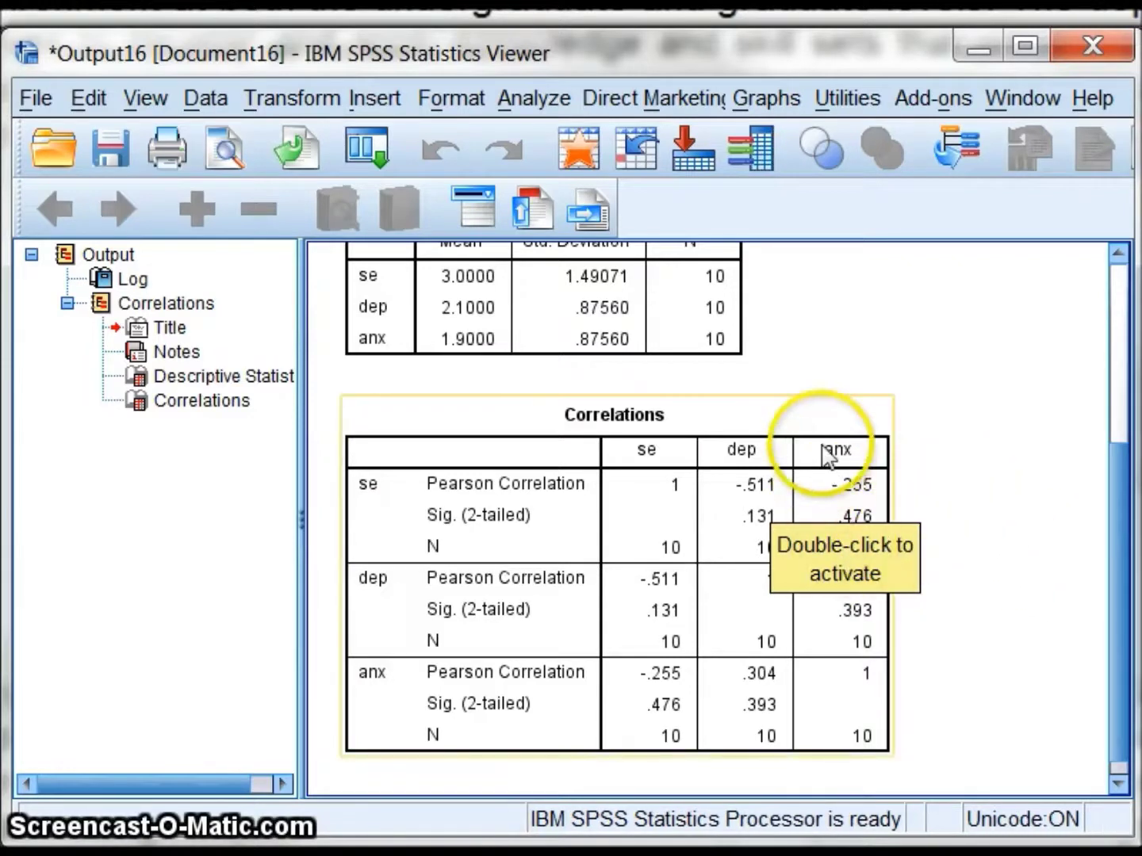
pyautogui.click(870, 524)
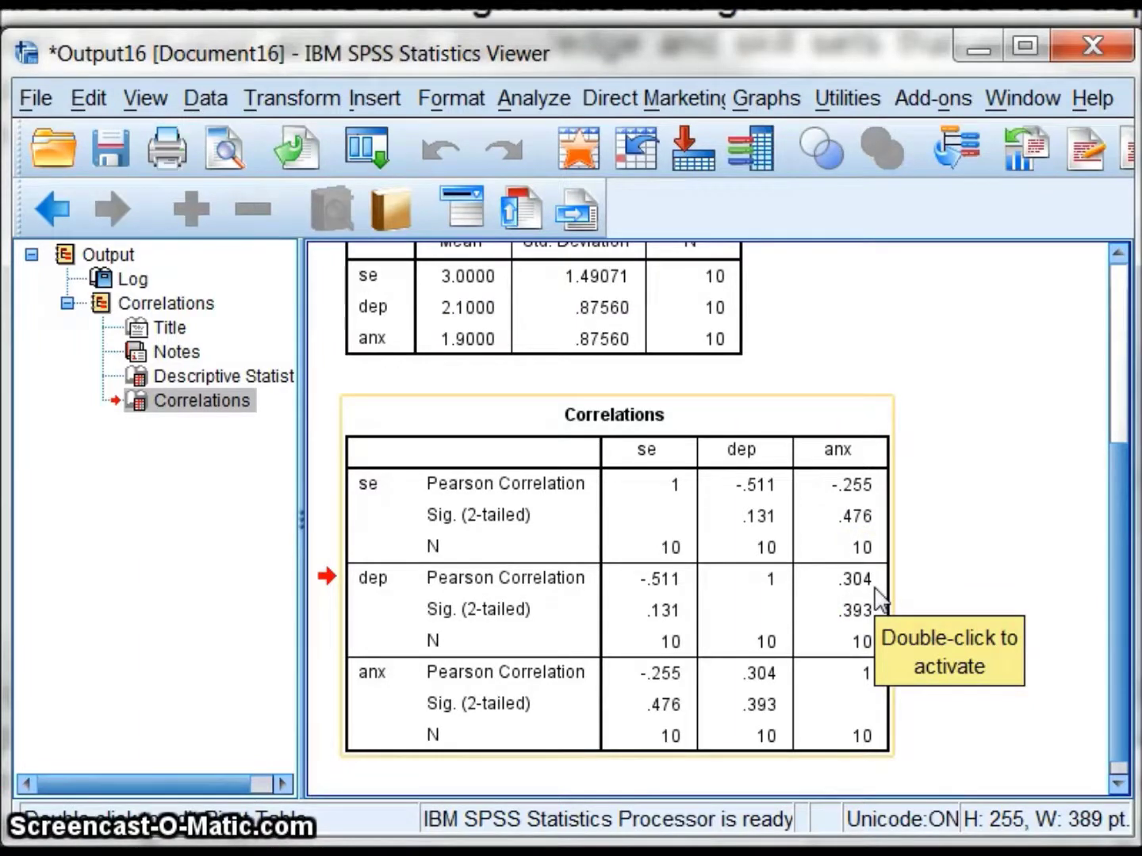
pyautogui.click(987, 502)
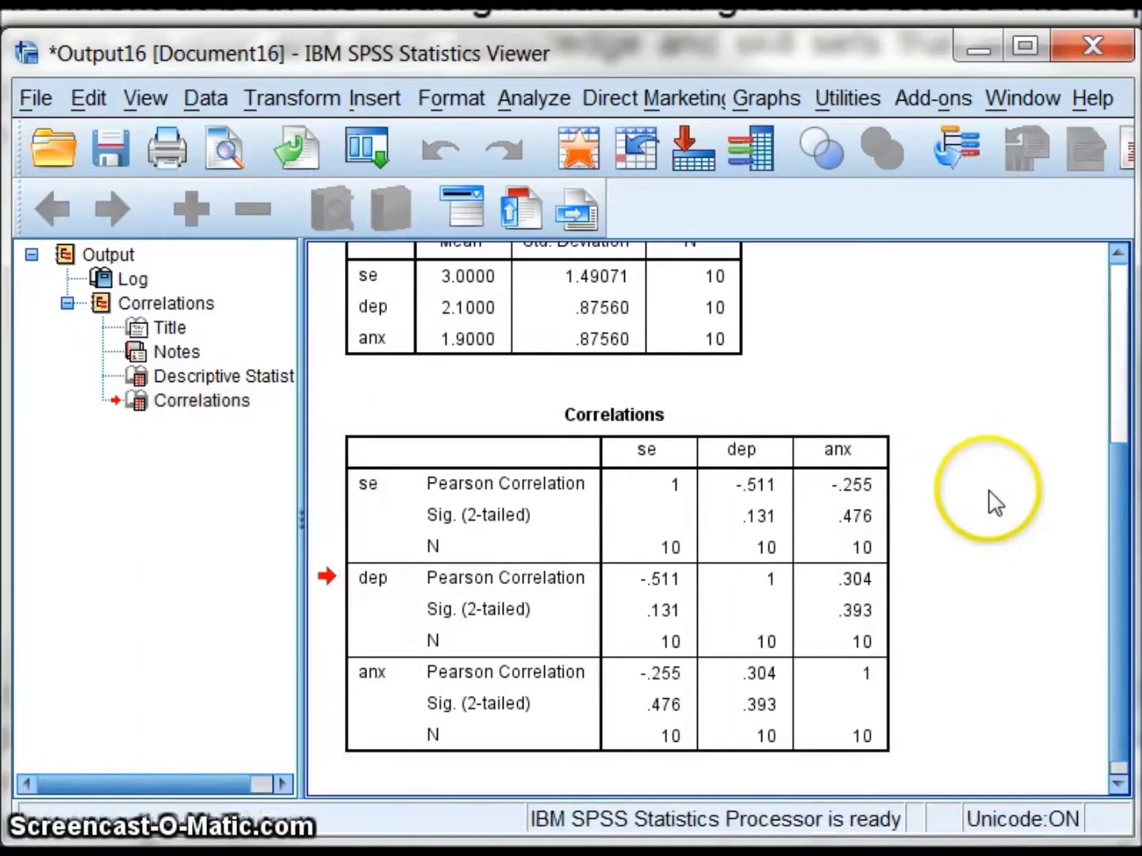
pyautogui.click(797, 434)
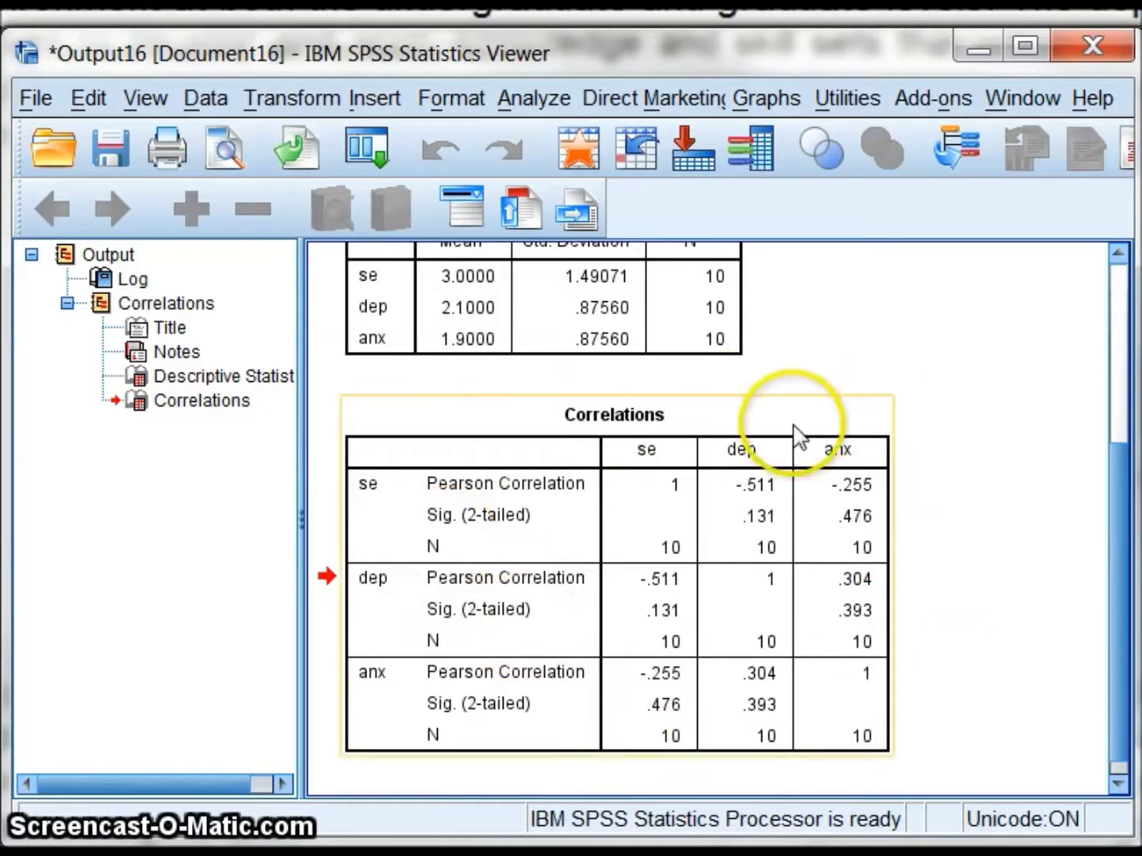
pyautogui.click(553, 382)
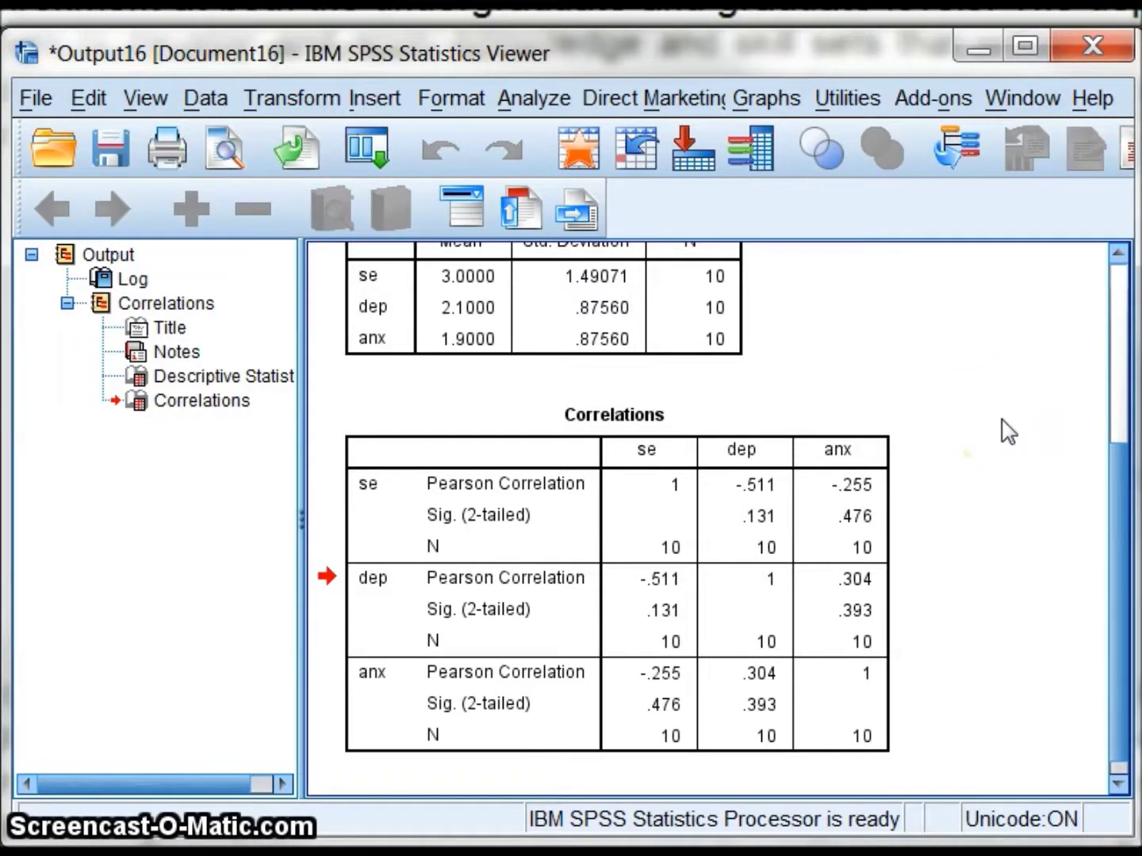
pyautogui.click(1109, 46)
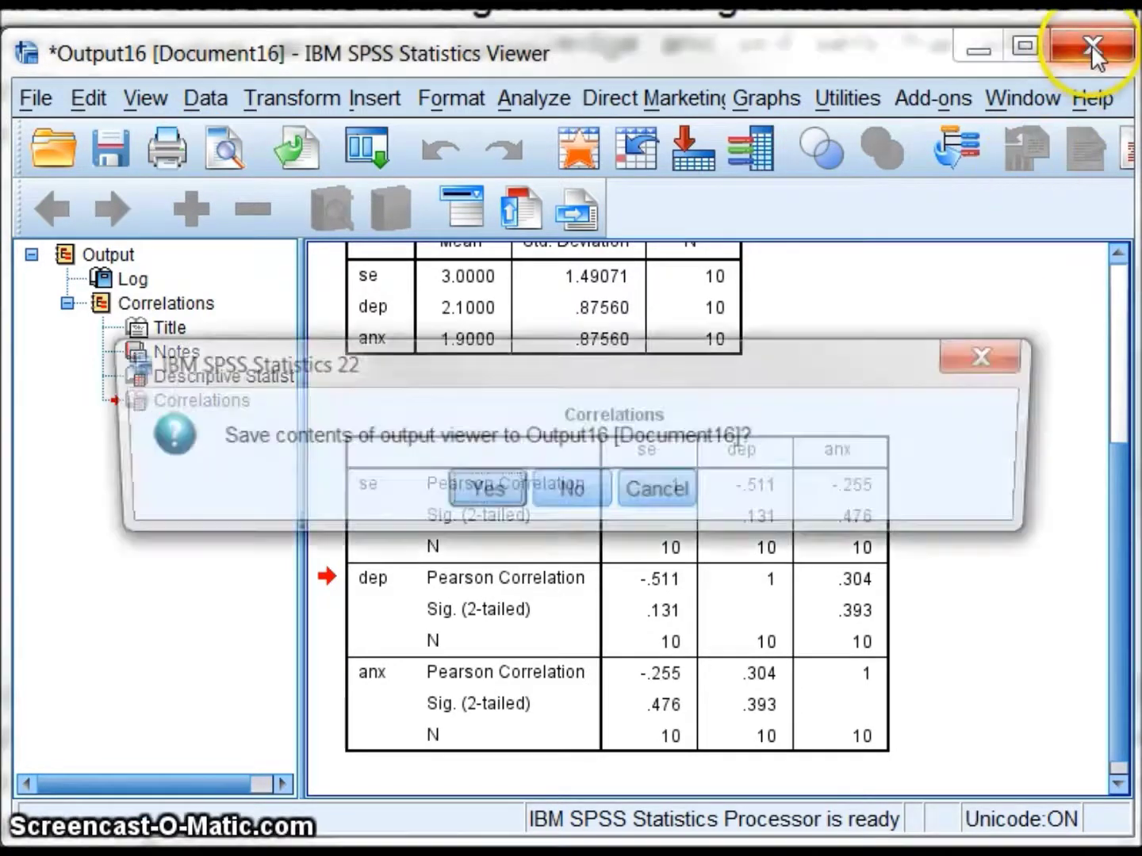
pyautogui.click(579, 495)
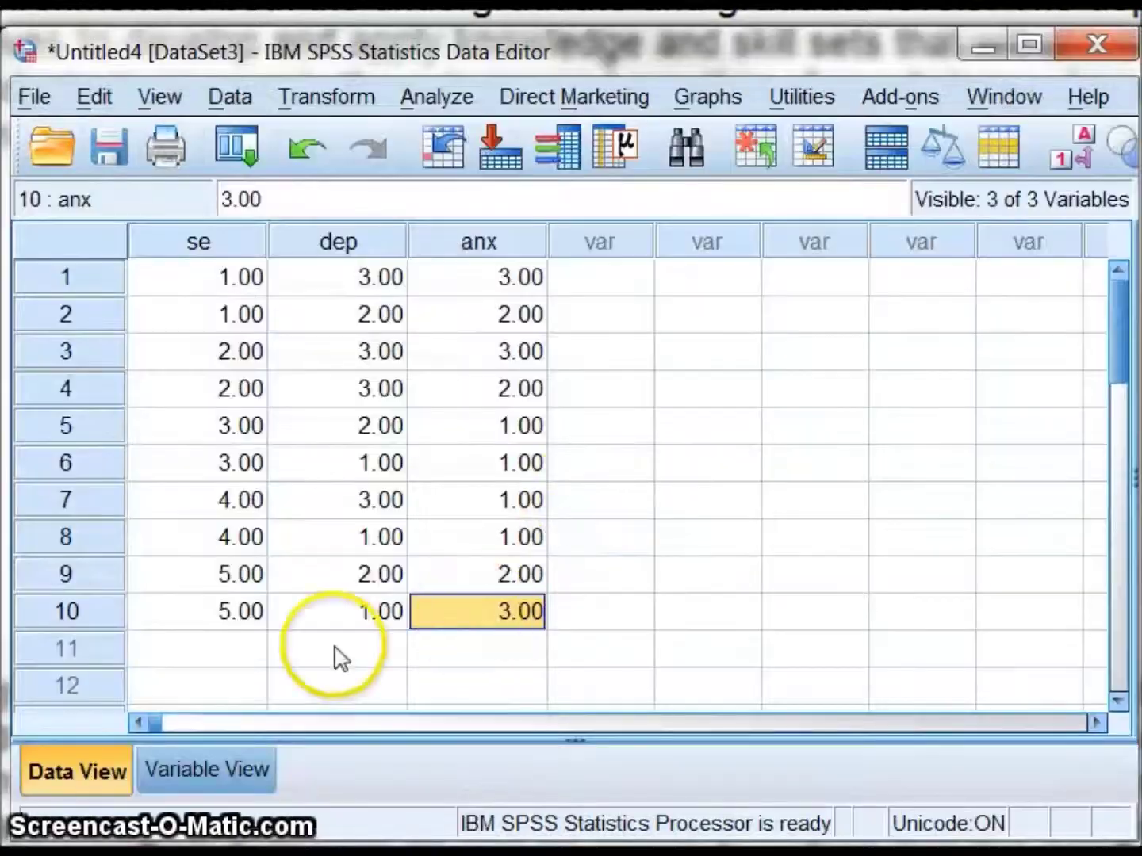
# - Copy the se, dep and anx scores of cases 1 to 10 and paste them starting at case 11
pyautogui.moveTo(252, 279); pyautogui.dragTo(513, 618)
pyautogui.rightClick(495, 394)
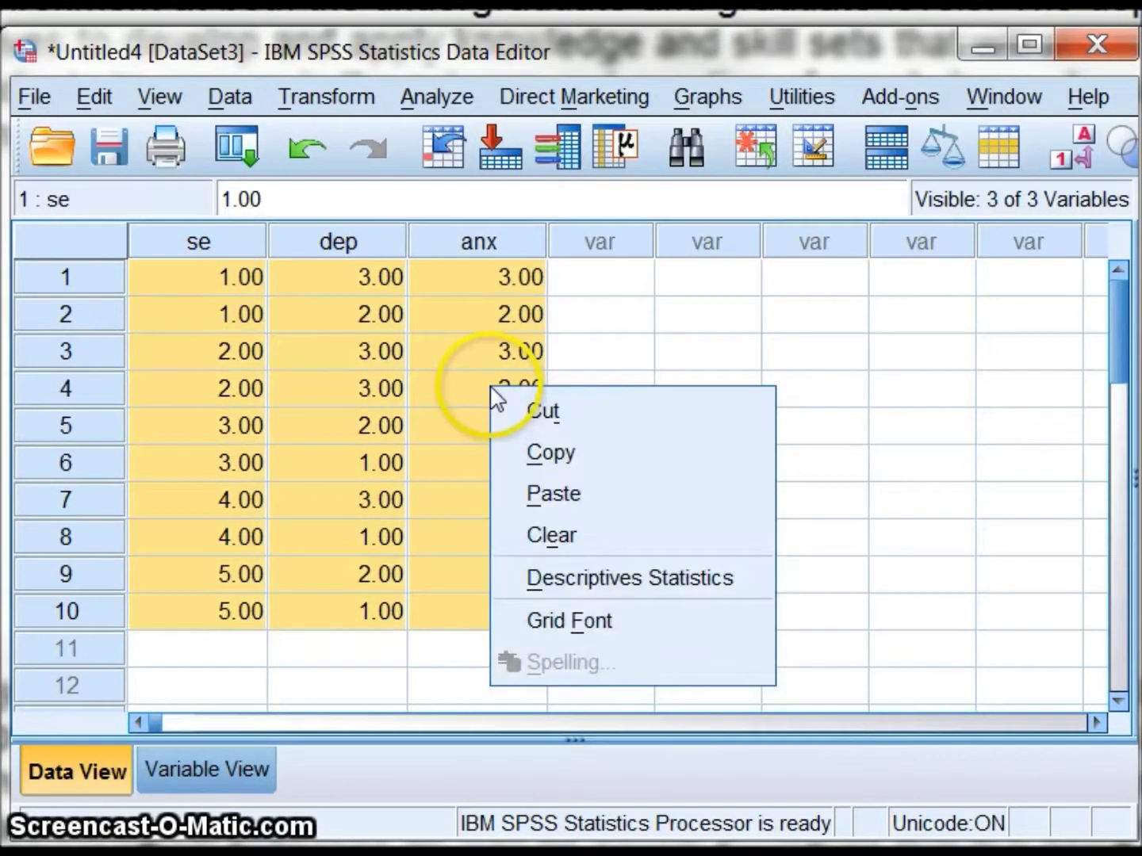
pyautogui.click(544, 448)
pyautogui.click(235, 663)
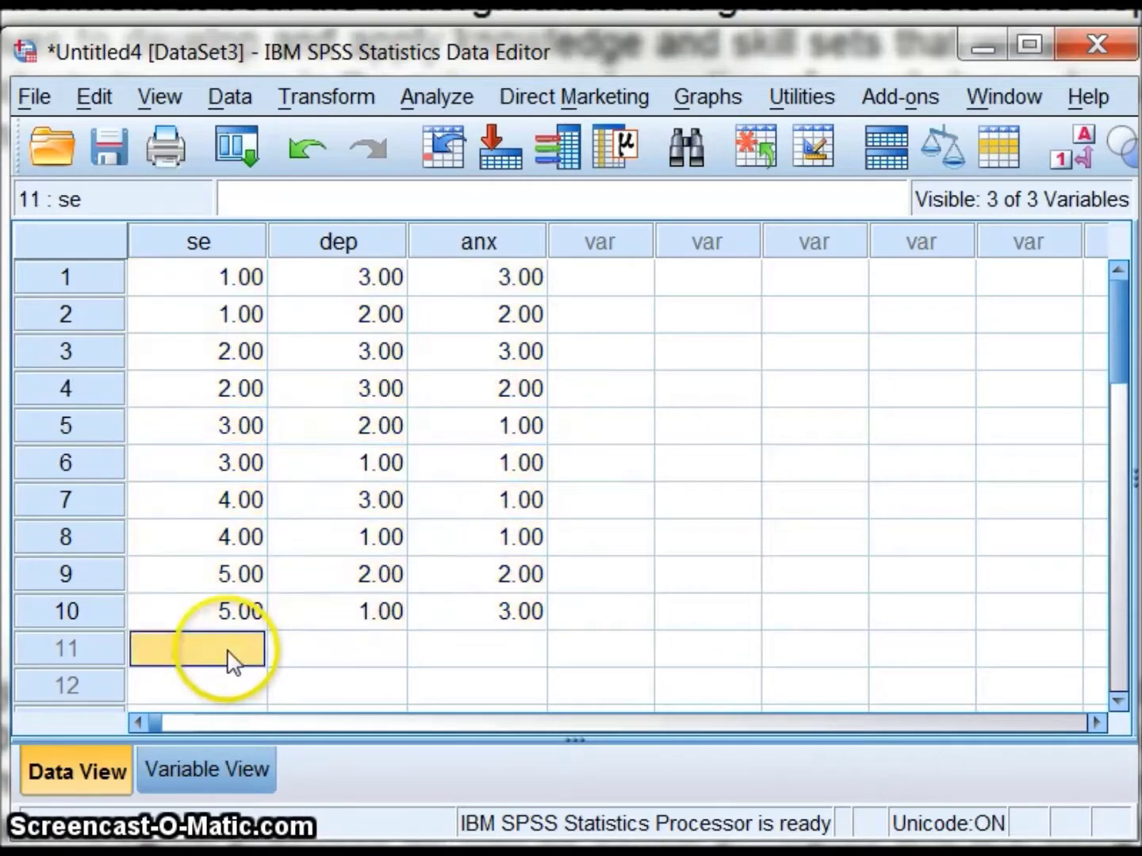
pyautogui.hotkey('ctrl', 'v')
# - Check that the pasted scores in cases 11 to 20 repeat those of the original ten cases
pyautogui.scroll(-4, 683, 464)
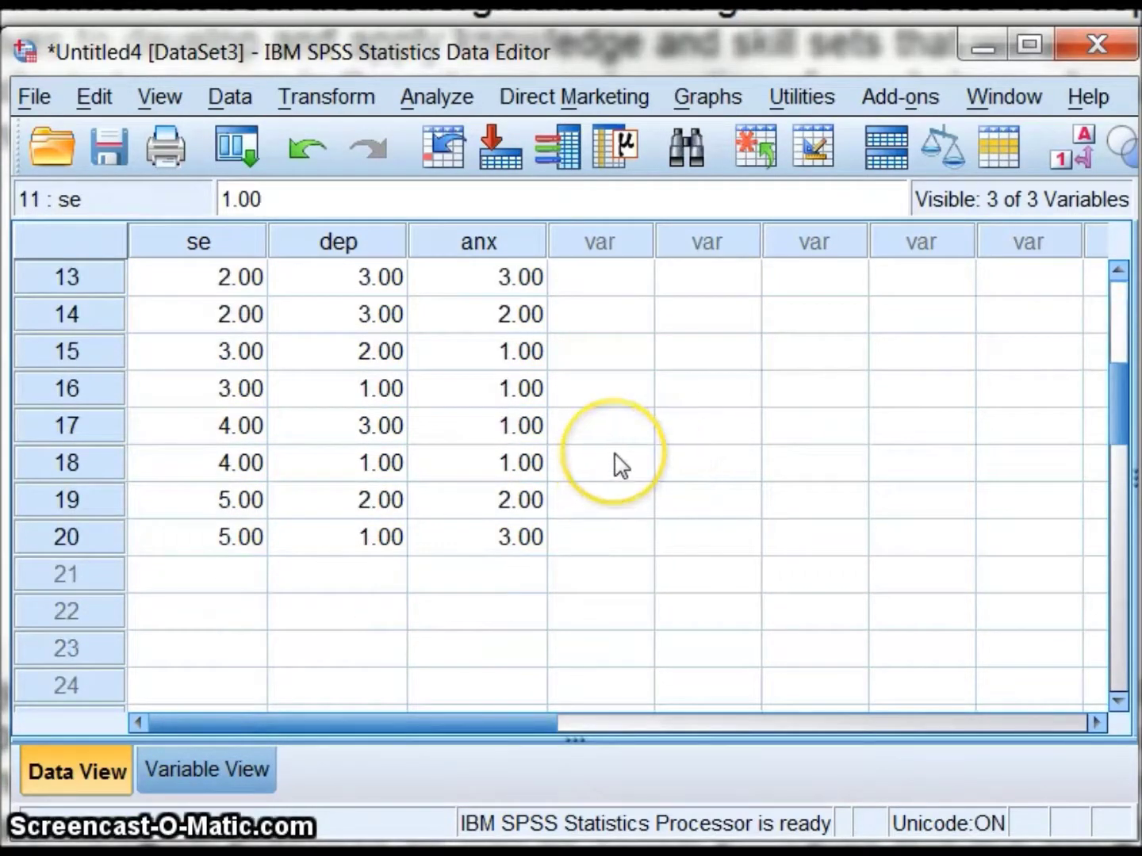
pyautogui.scroll(1, 621, 467)
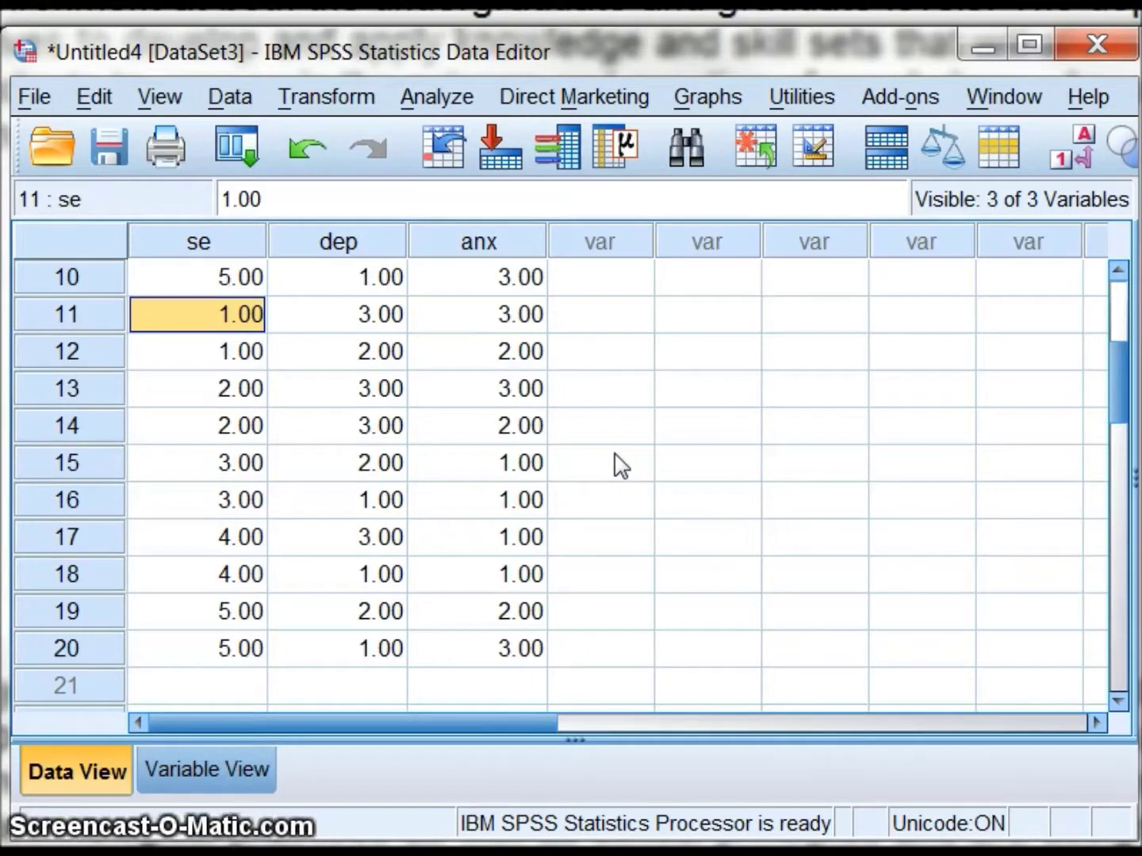
pyautogui.scroll(3, 553, 460)
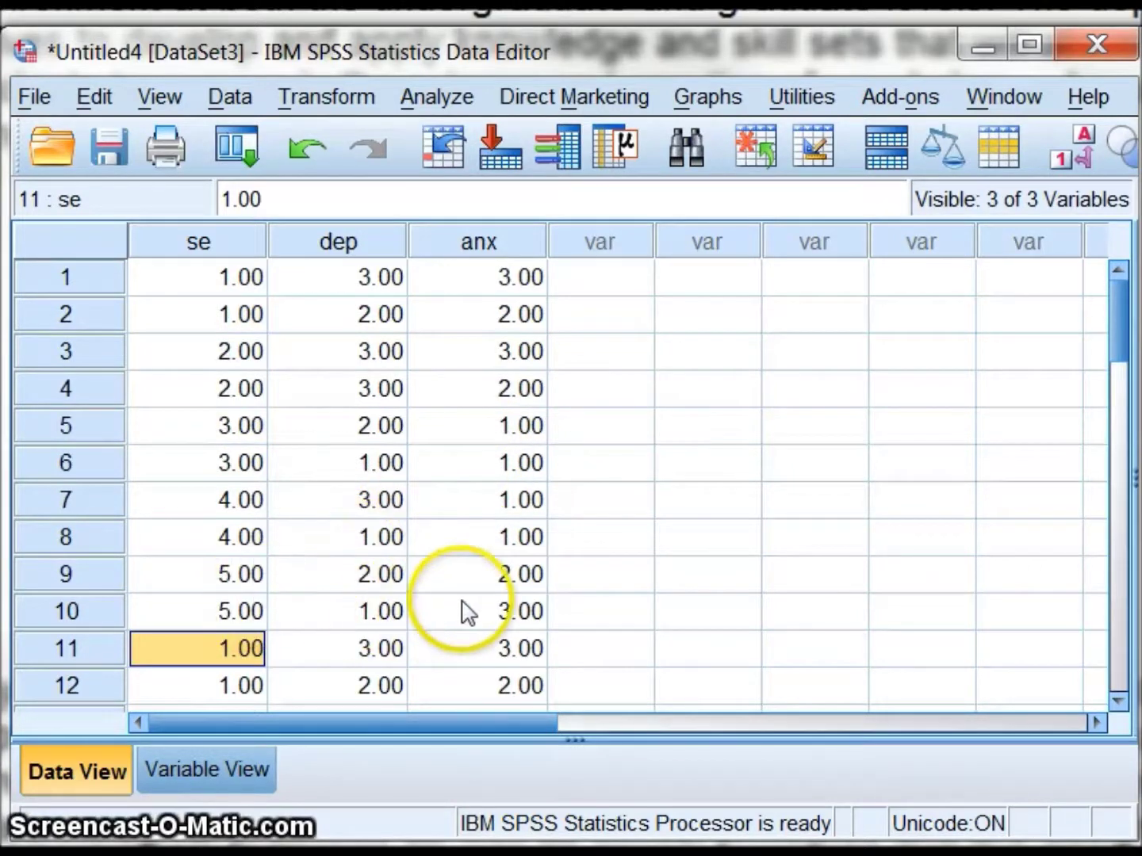
pyautogui.scroll(-1, 496, 611)
pyautogui.scroll(1, 500, 609)
pyautogui.scroll(-1, 499, 610)
pyautogui.scroll(-2, 500, 610)
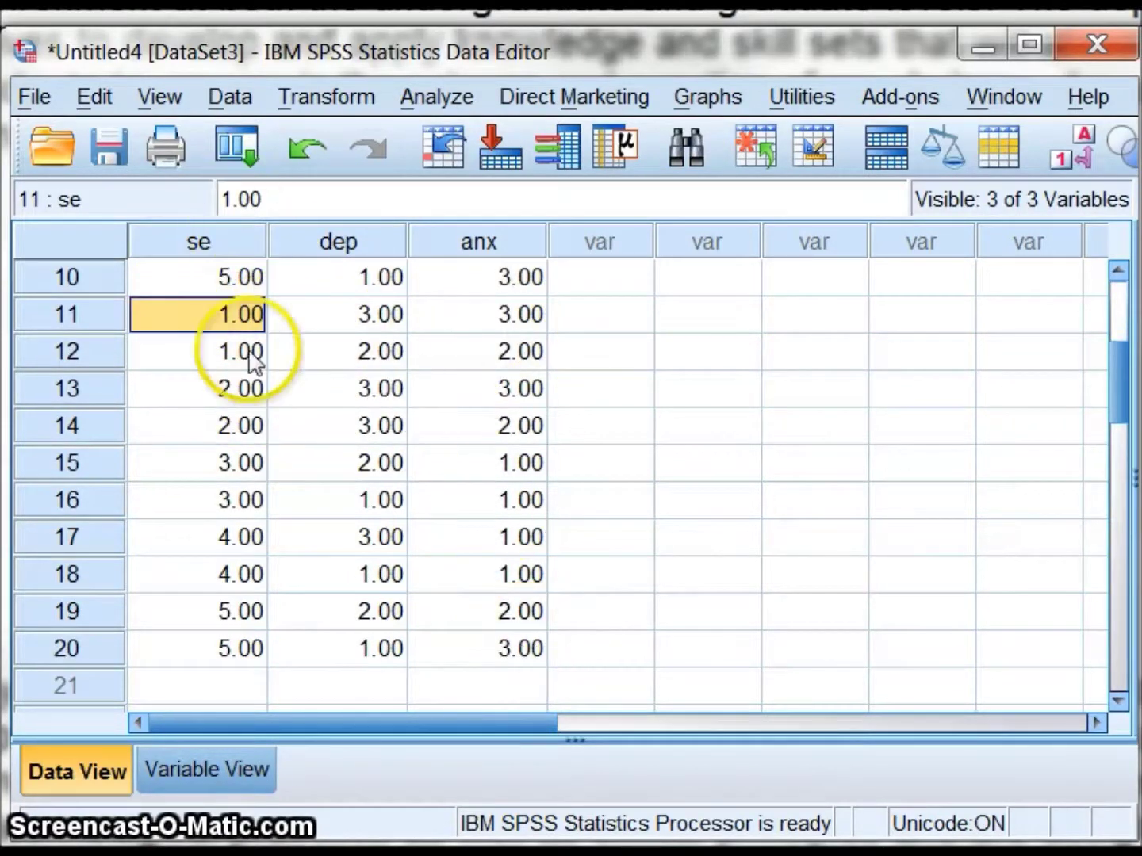
pyautogui.click(525, 653)
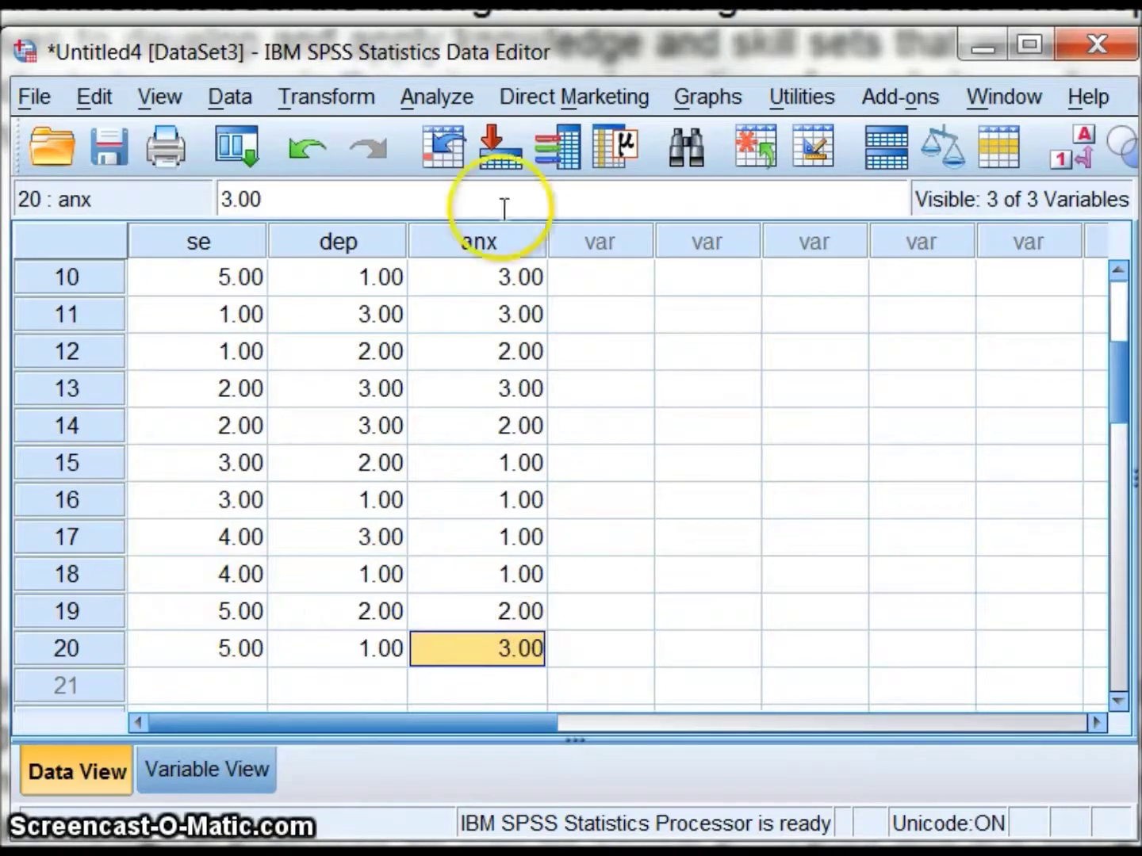
# - Run the bivariate Pearson correlation again on se, dep and anx with the duplicated cases included
pyautogui.click(444, 98)
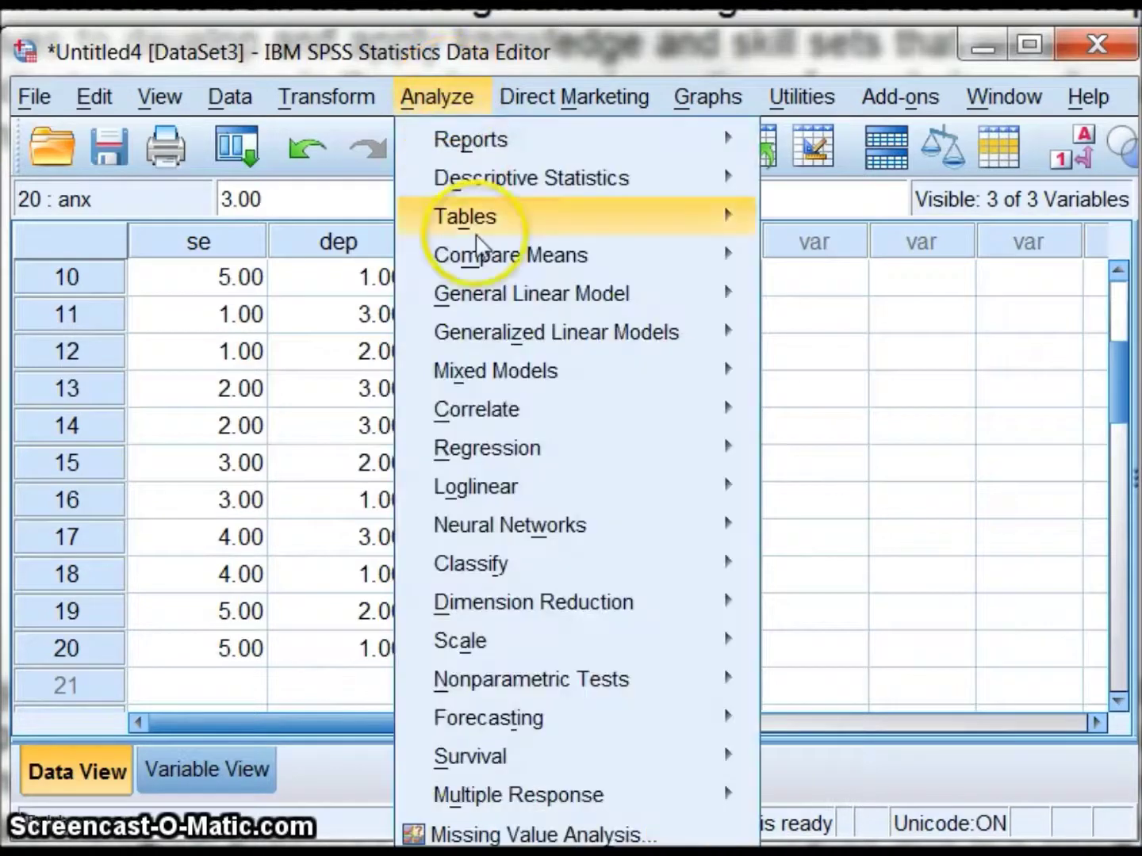
pyautogui.moveTo(468, 421)
pyautogui.click(845, 412)
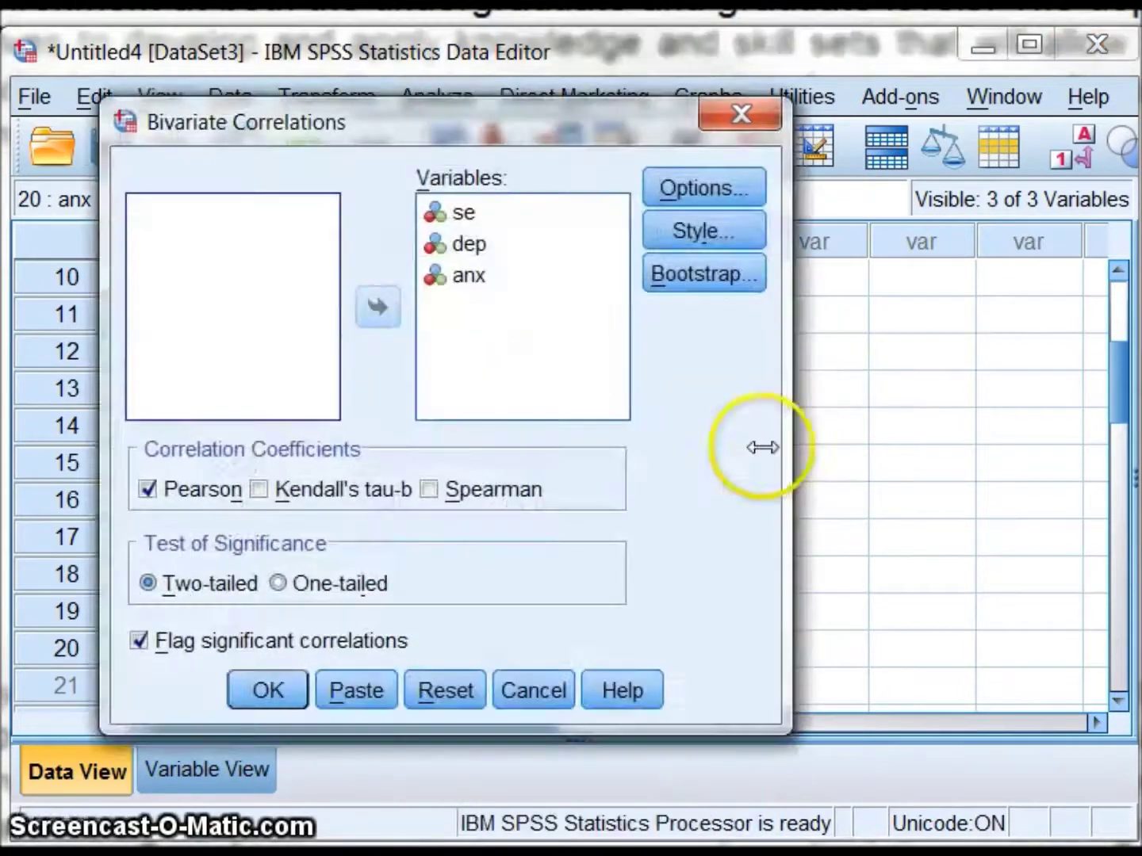
pyautogui.click(294, 703)
# - Bring the output into view, examine N, the correlations and their significance values, and minimize the output to return to the data
pyautogui.moveTo(806, 130); pyautogui.dragTo(668, 4)
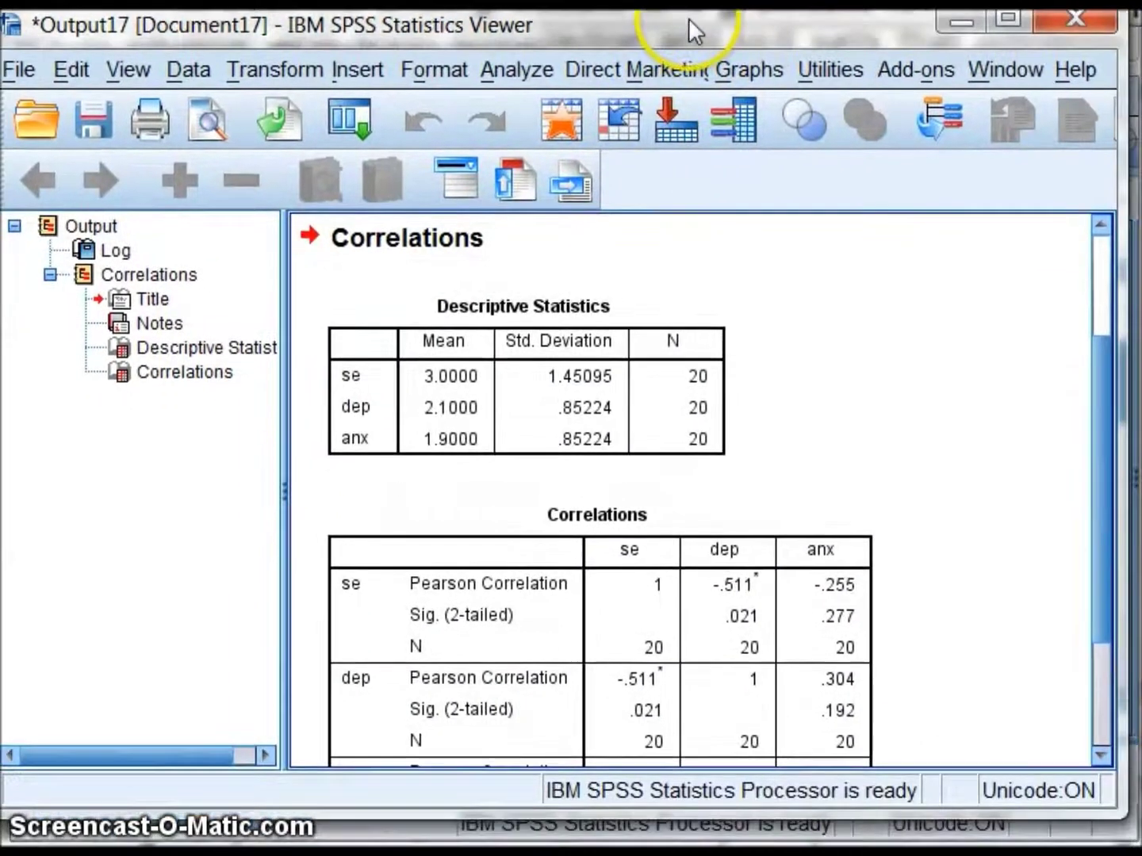
pyautogui.click(688, 377)
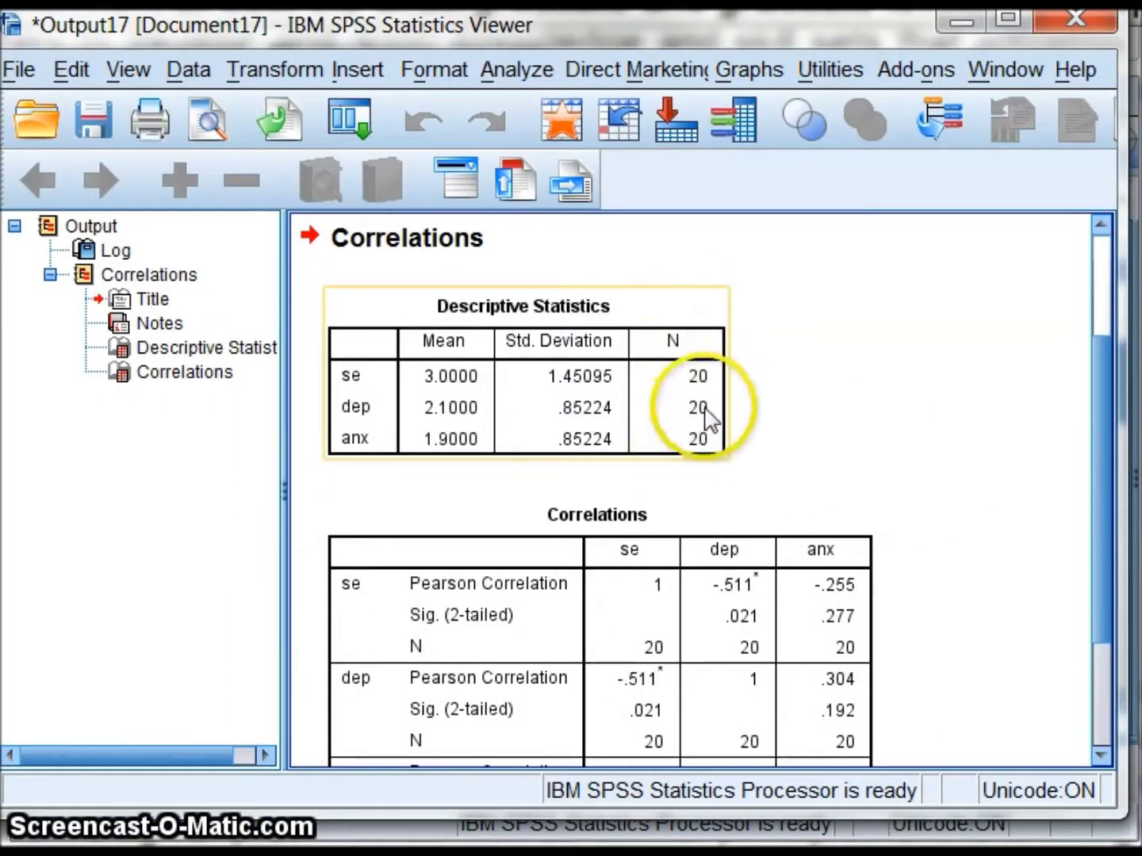
pyautogui.scroll(-3, 761, 444)
pyautogui.click(816, 475)
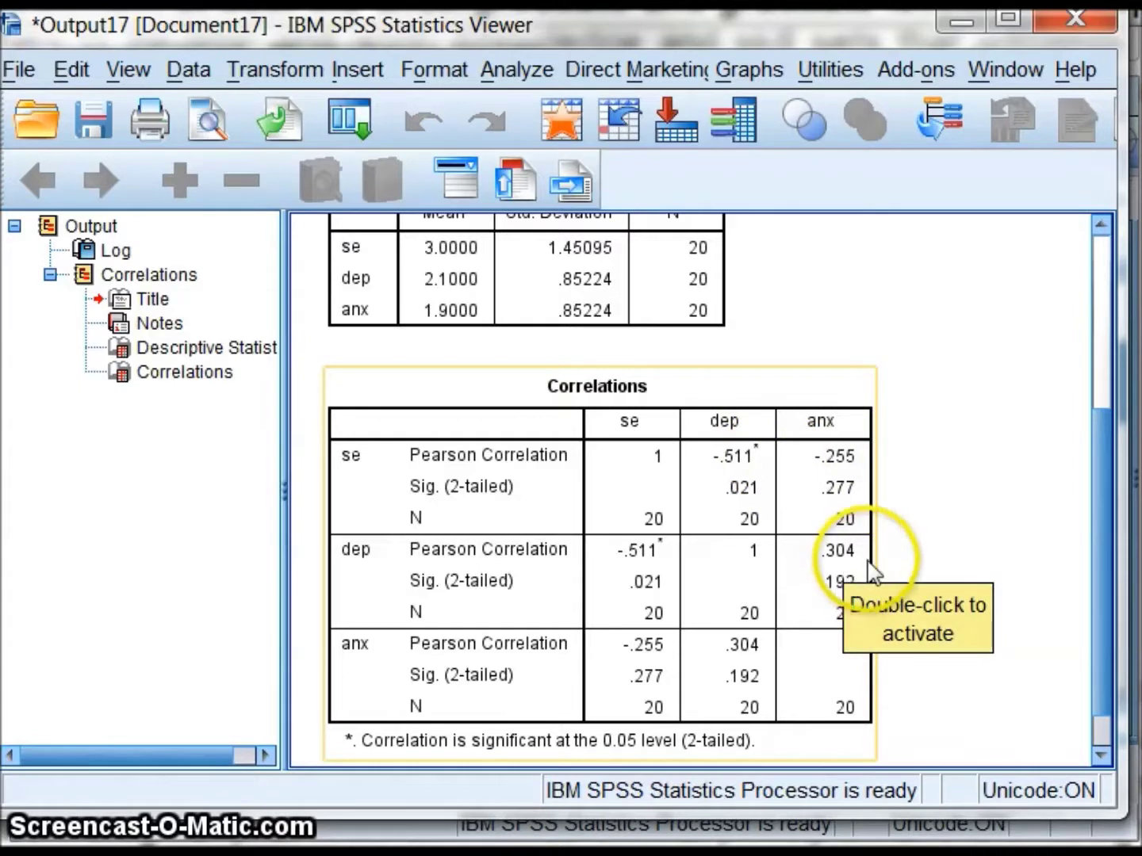
pyautogui.click(940, 535)
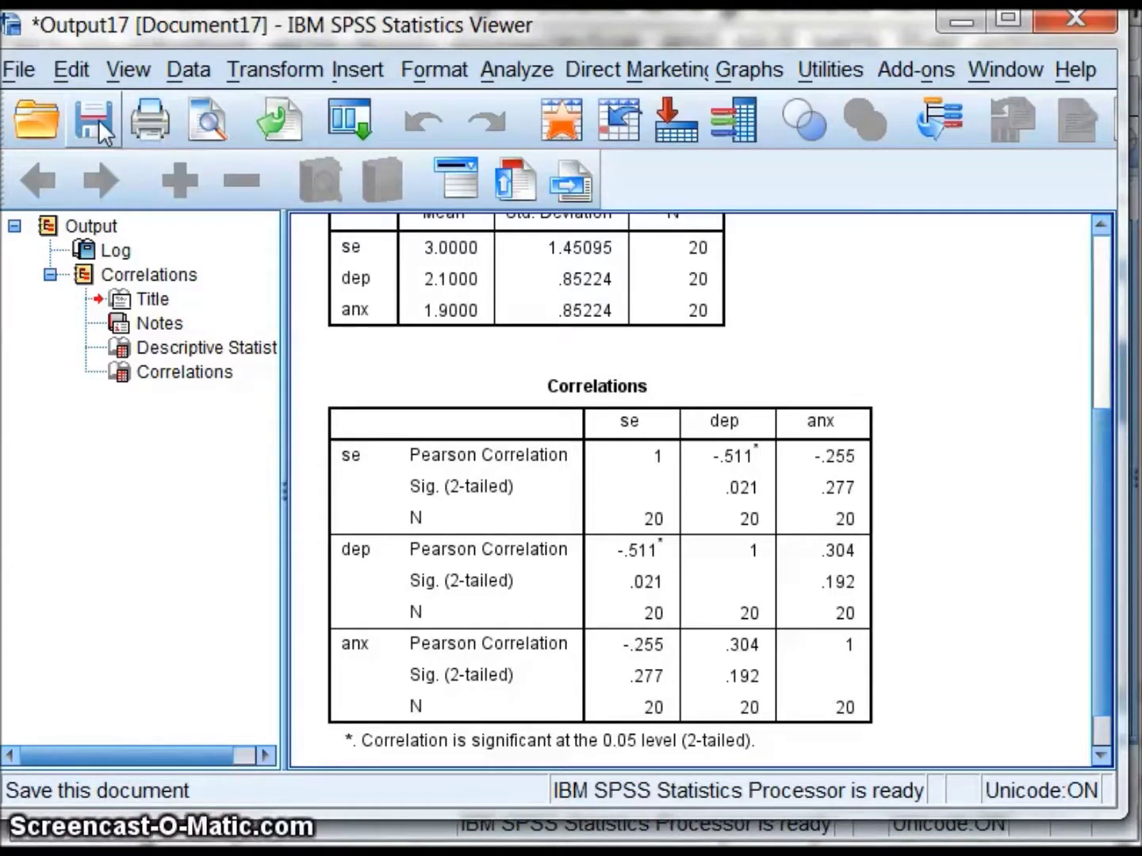
pyautogui.click(961, 22)
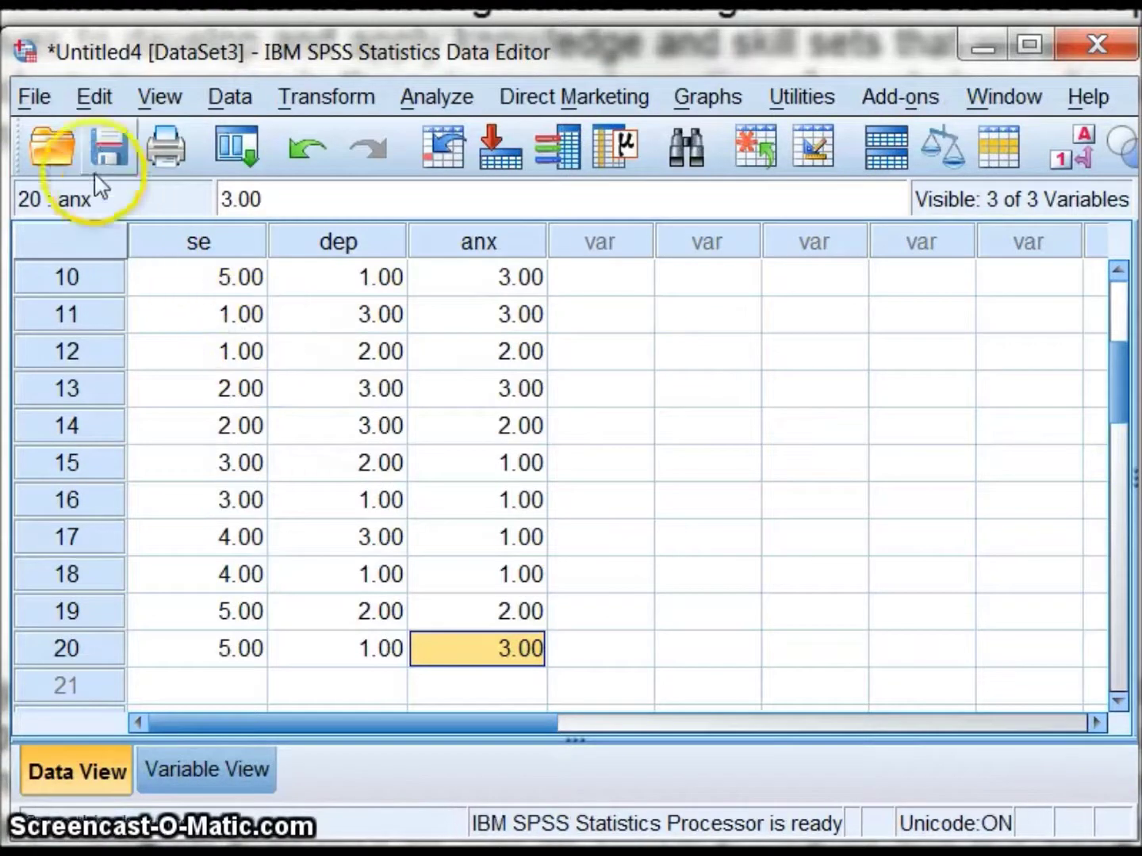